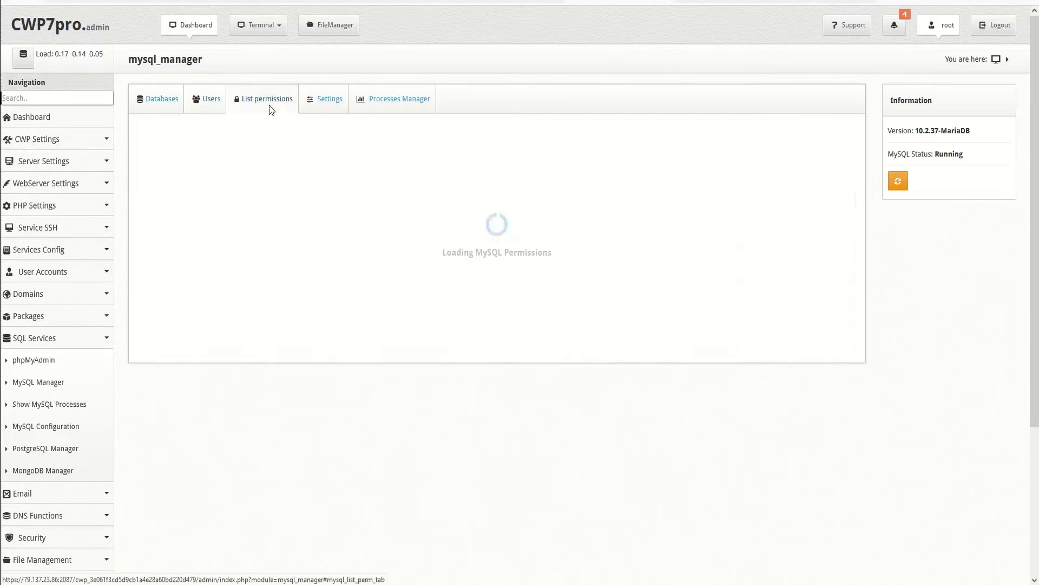
Look over the MySQL settings and the running MySQL processes, and return to the database list.
left_click(324, 100)
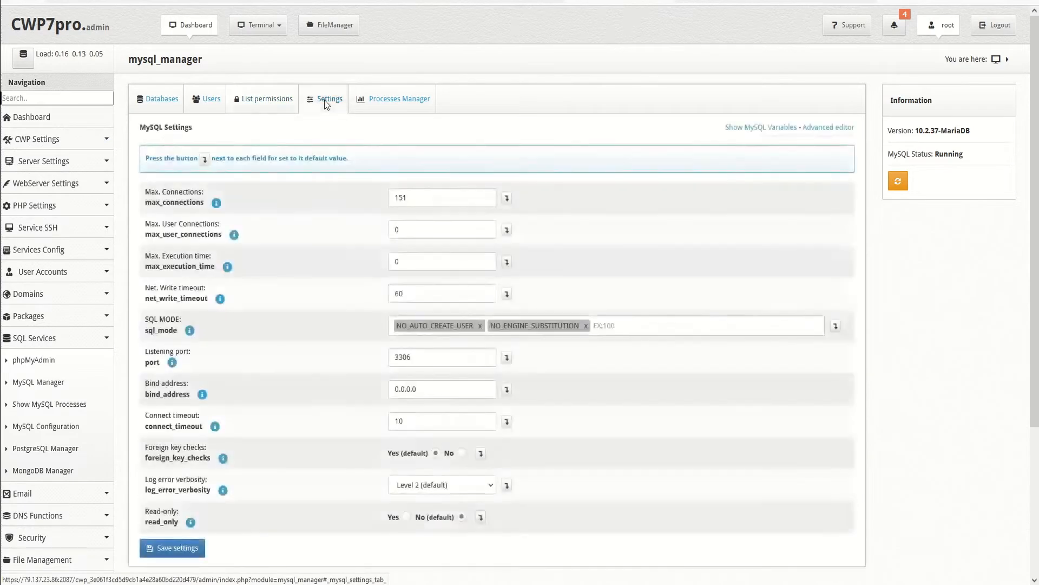
left_click(396, 108)
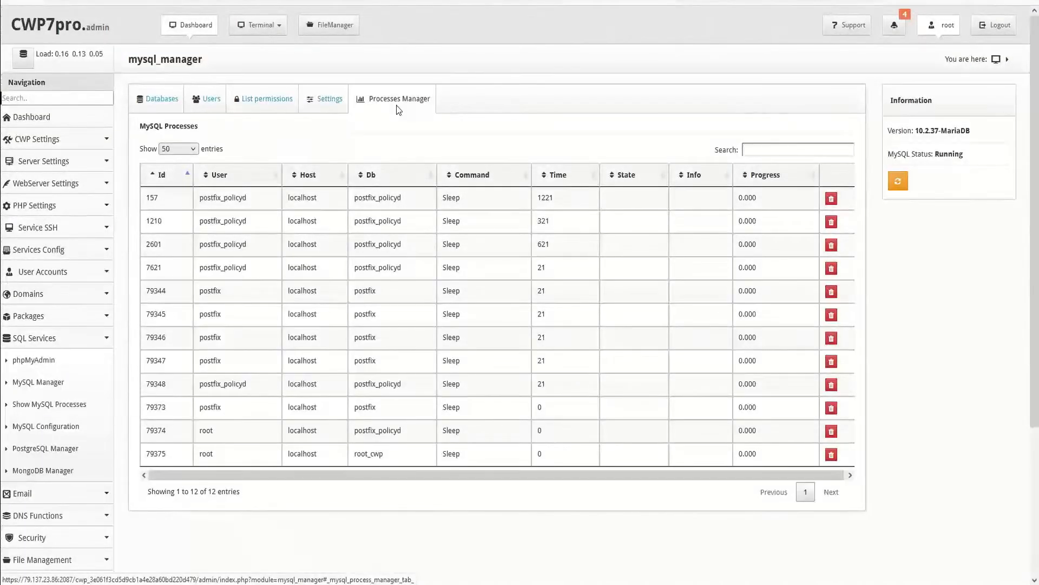
left_click(161, 99)
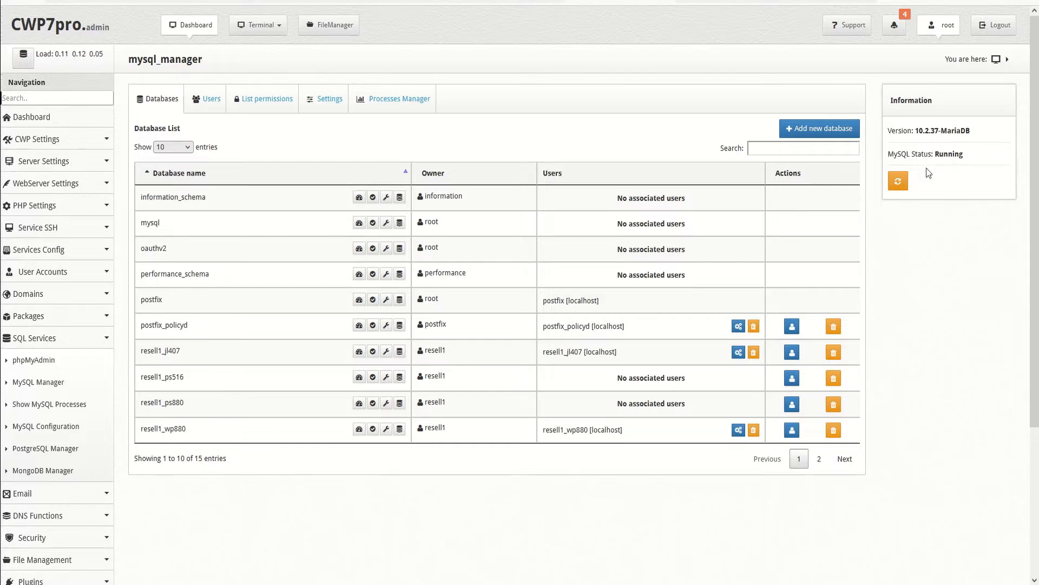
Restart the MySQL service and confirm the restart.
left_click(897, 184)
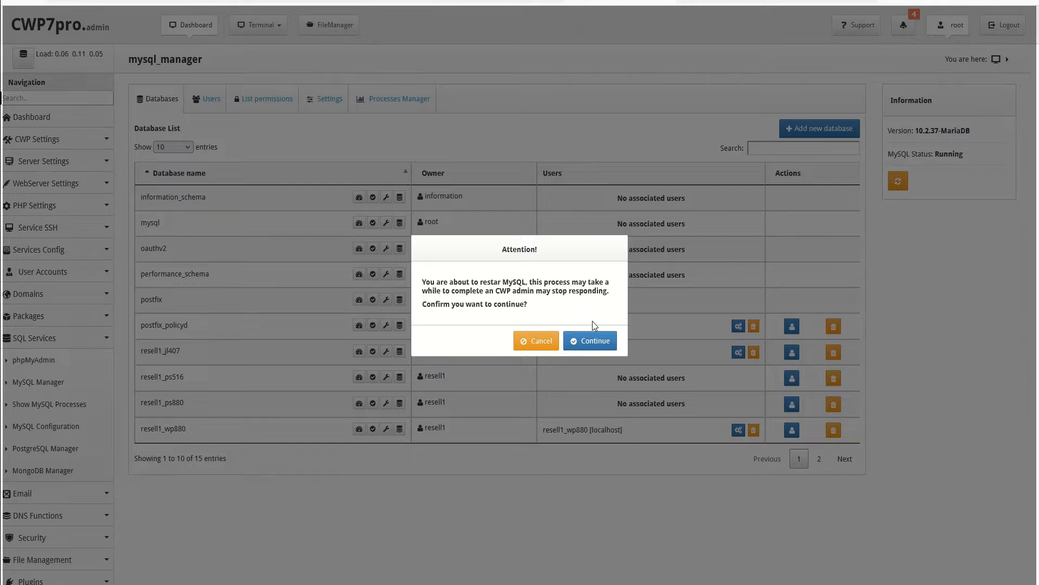
left_click(594, 347)
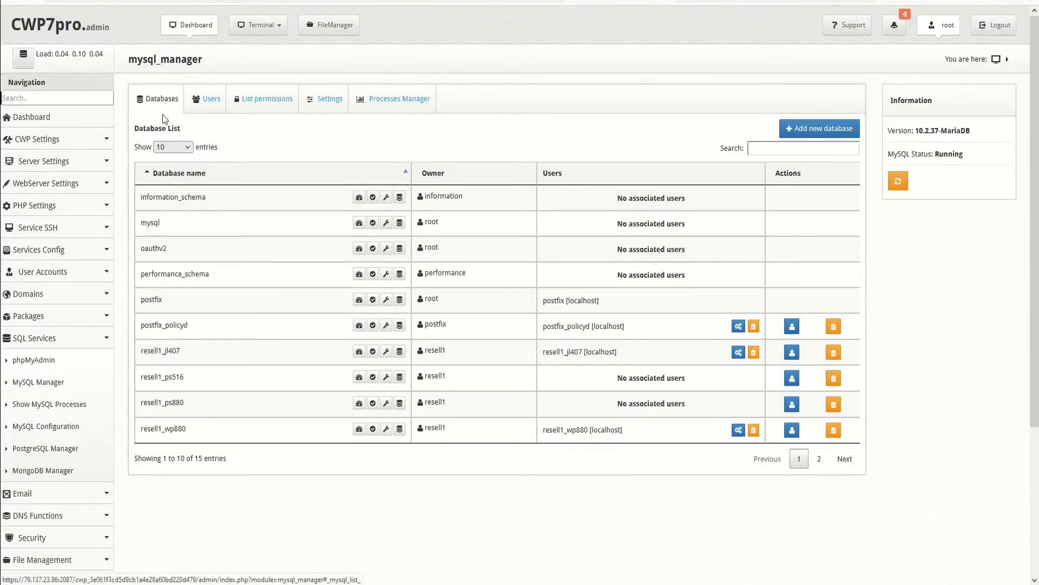
Show 25 entries in the database list and test its search with "pos", clearing the term again.
left_click(188, 149)
left_click(166, 179)
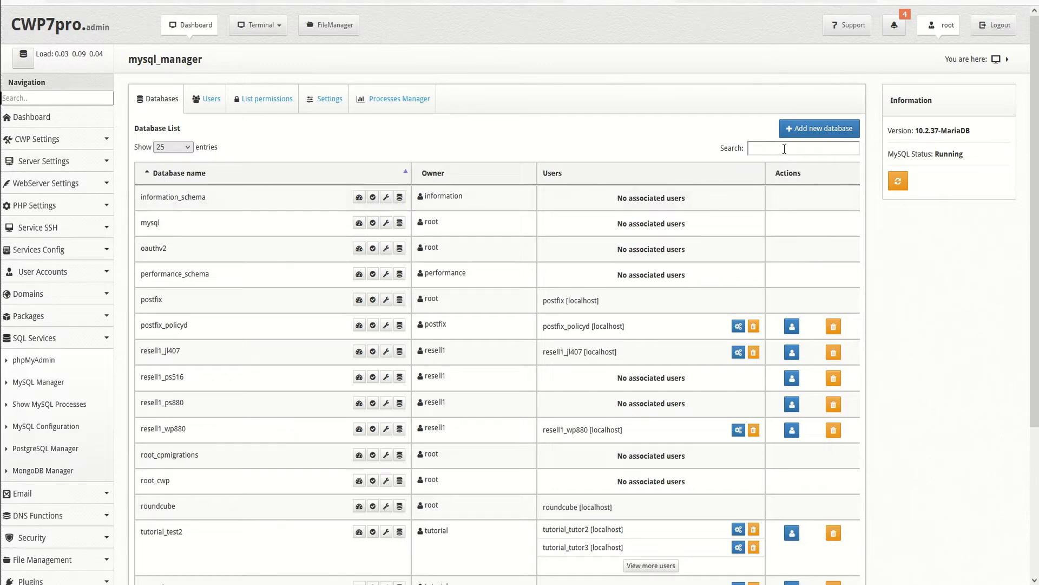
type("pos")
key("BackSpace")
key("BackSpace")
key("BackSpace")
key("BackSpace")
Optimize, check and repair the information_schema database.
left_click(358, 201)
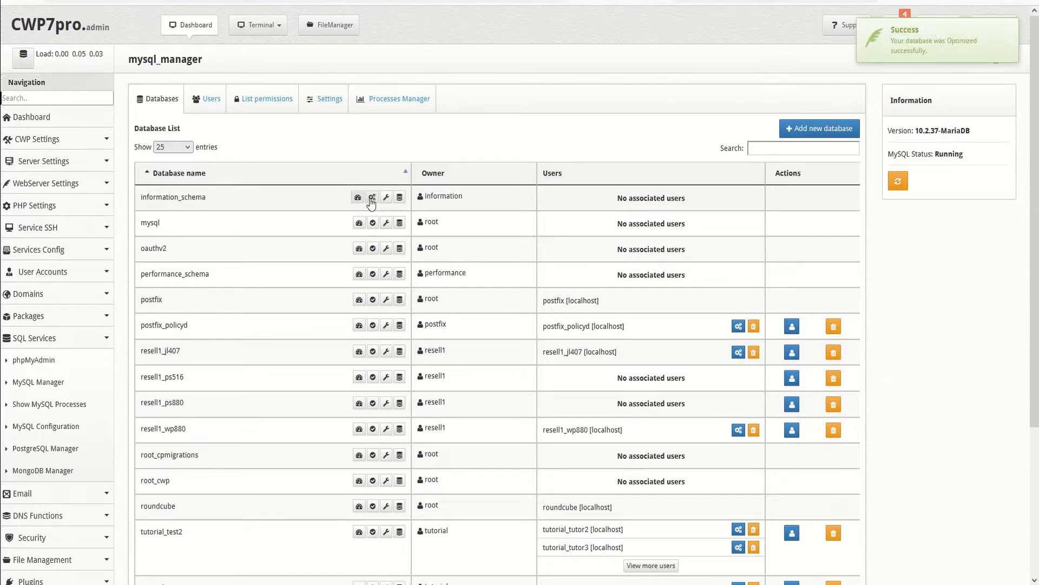
left_click(372, 198)
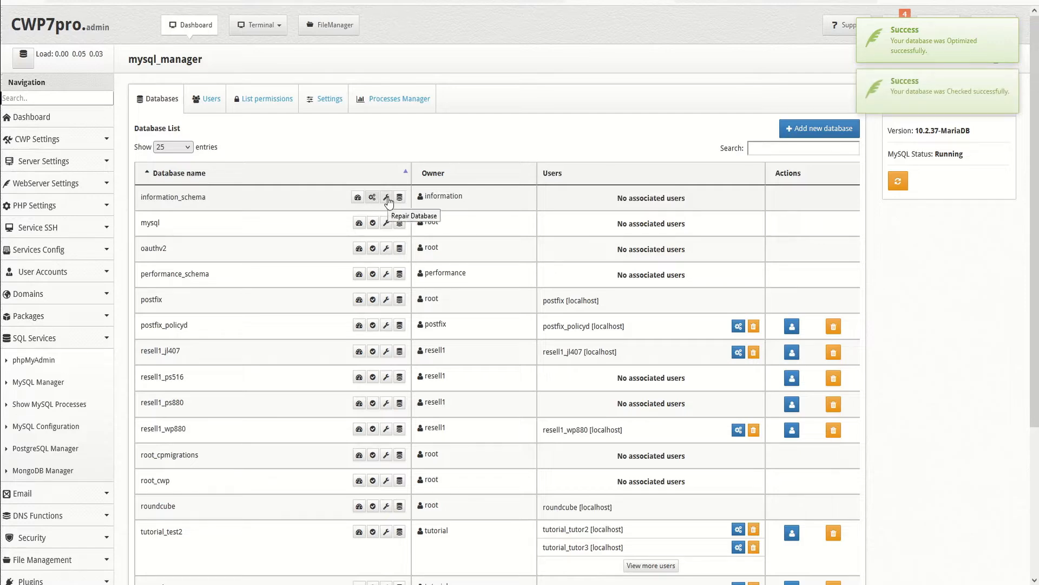
left_click(387, 198)
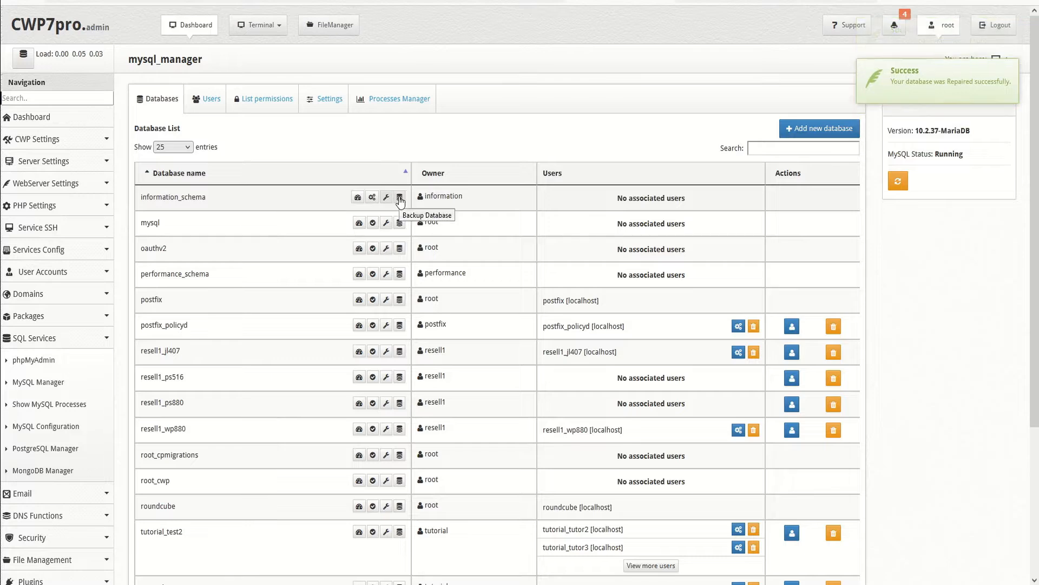
Back up the information_schema database and accept the backup result.
left_click(399, 198)
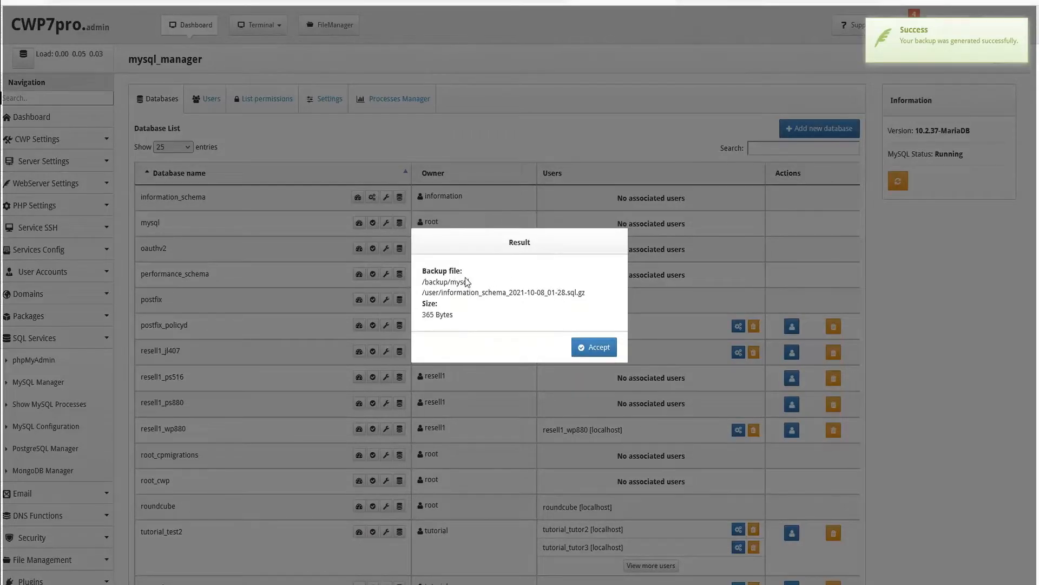
left_click(596, 347)
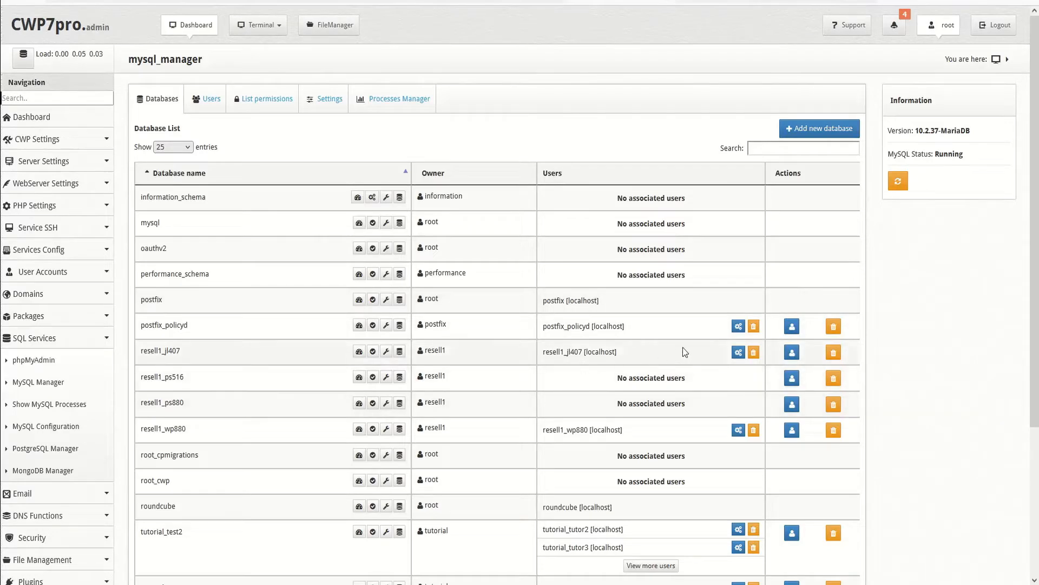
Open the postfix_policyd user for management, try the Specify IP host option and set the host back to localhost.
left_click(738, 327)
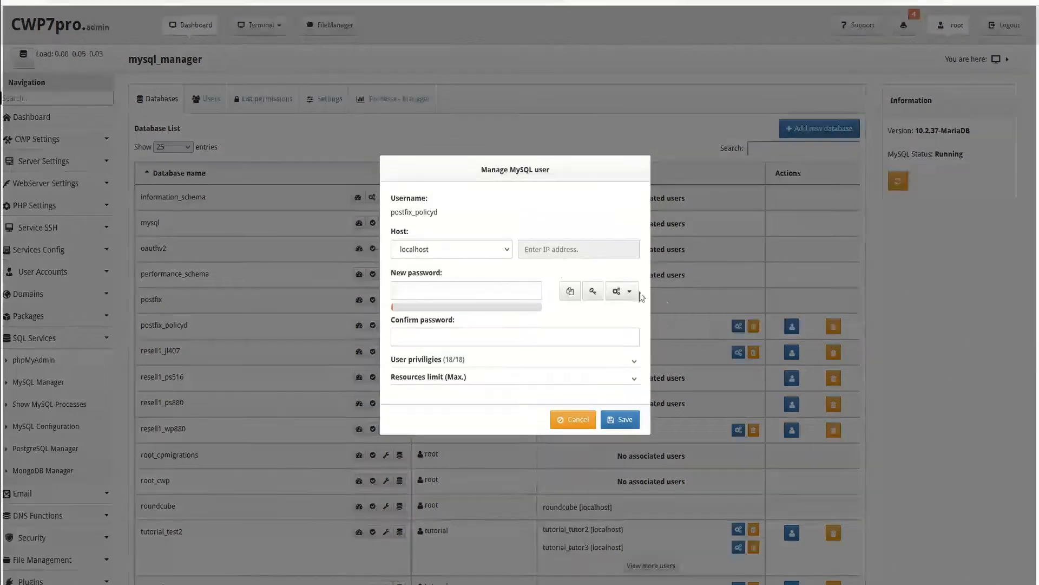
left_click(511, 254)
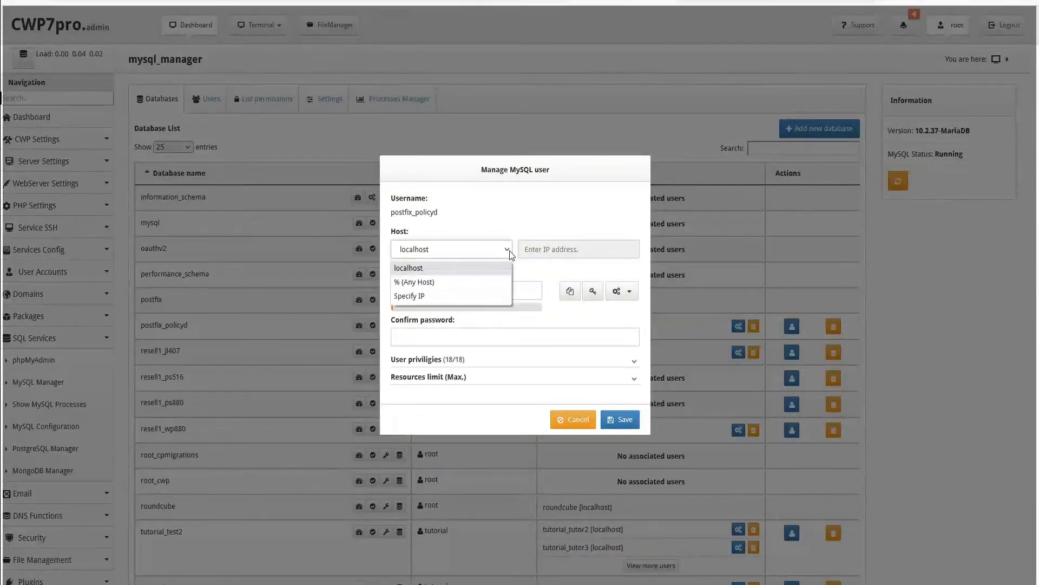
left_click(446, 298)
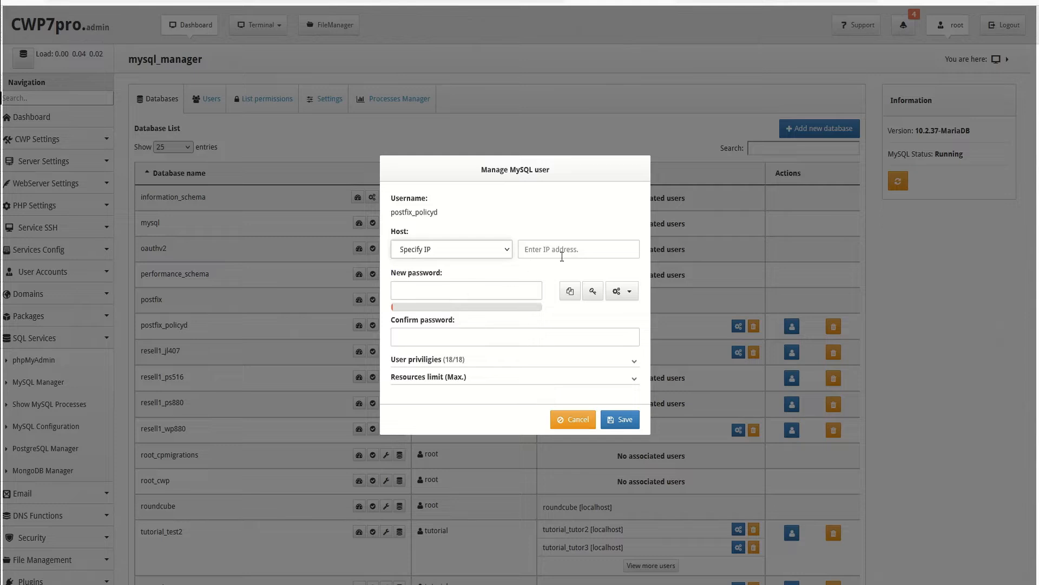
left_click(502, 251)
left_click(428, 268)
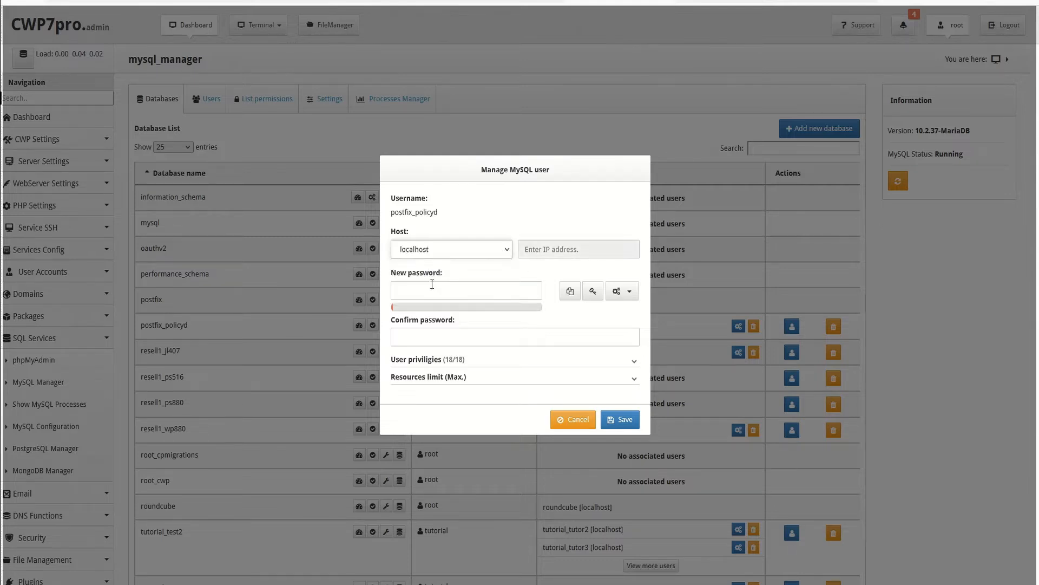
Generate a random new password of length 12 and type Alphanumerics + Symbols for the postfix_policyd user.
left_click(477, 291)
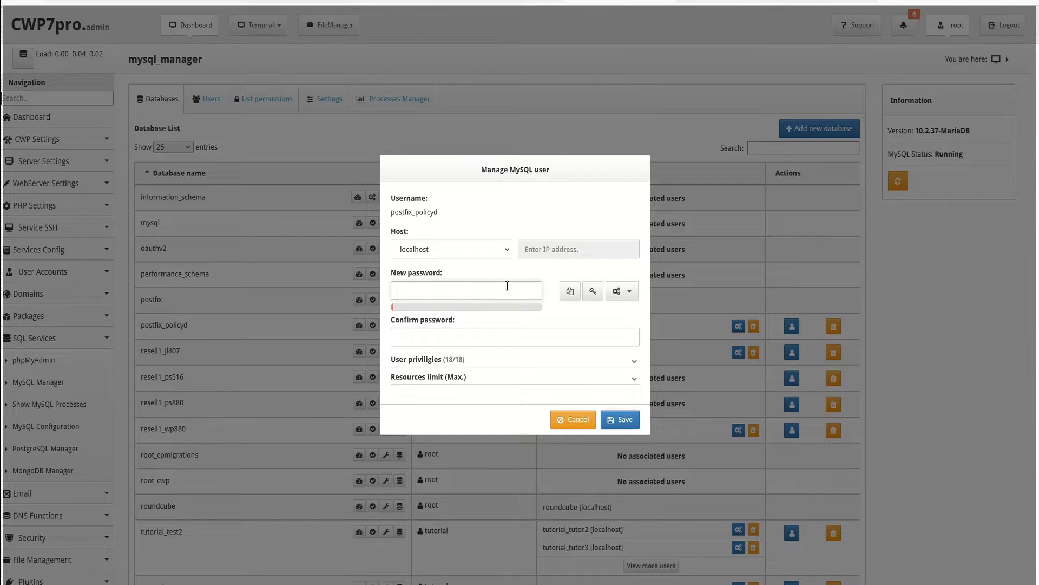
left_click(594, 292)
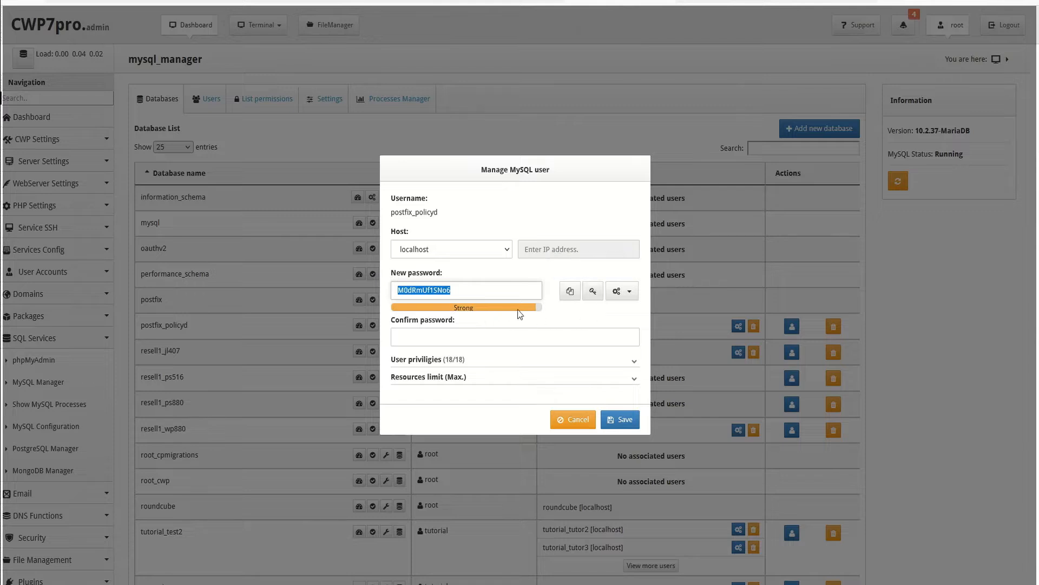
left_click(630, 294)
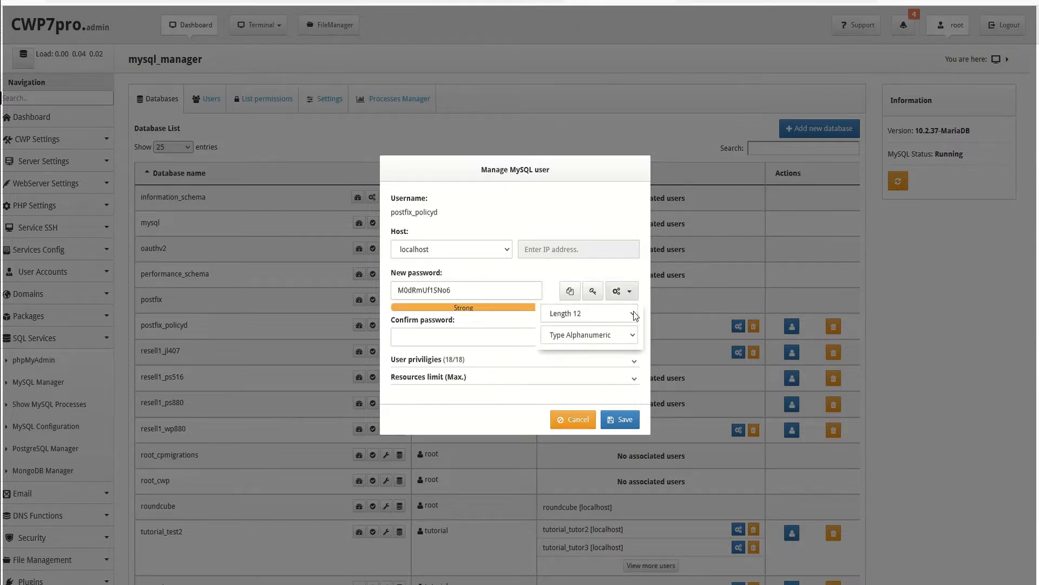
left_click(631, 314)
left_click(631, 314)
left_click(632, 332)
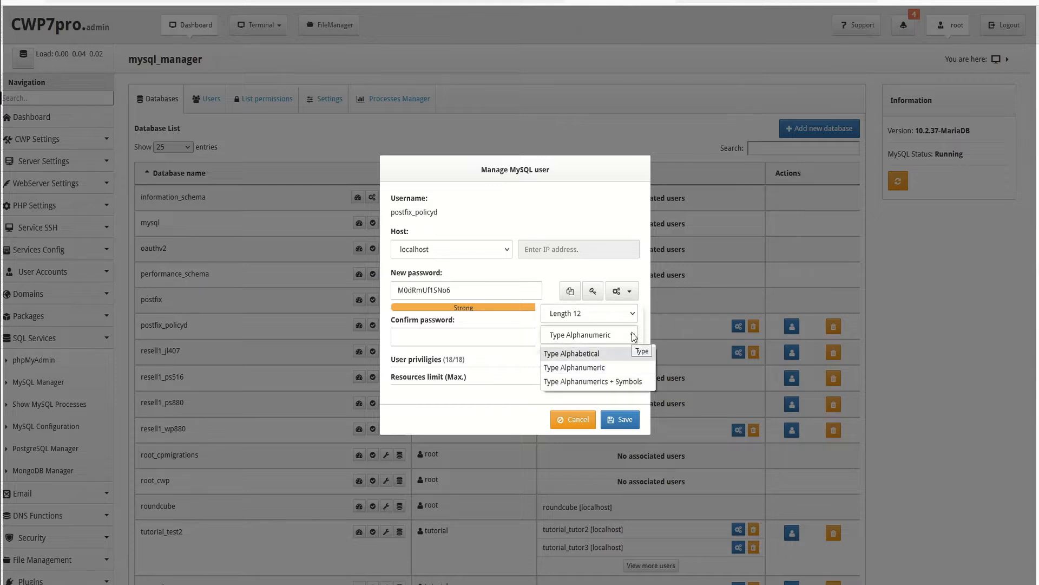
left_click(625, 385)
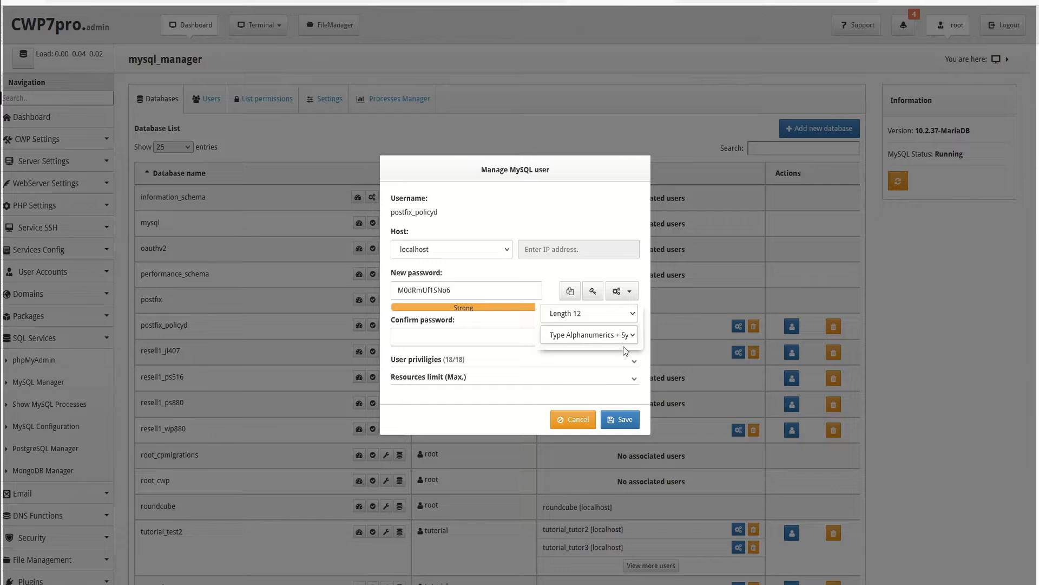
left_click(593, 292)
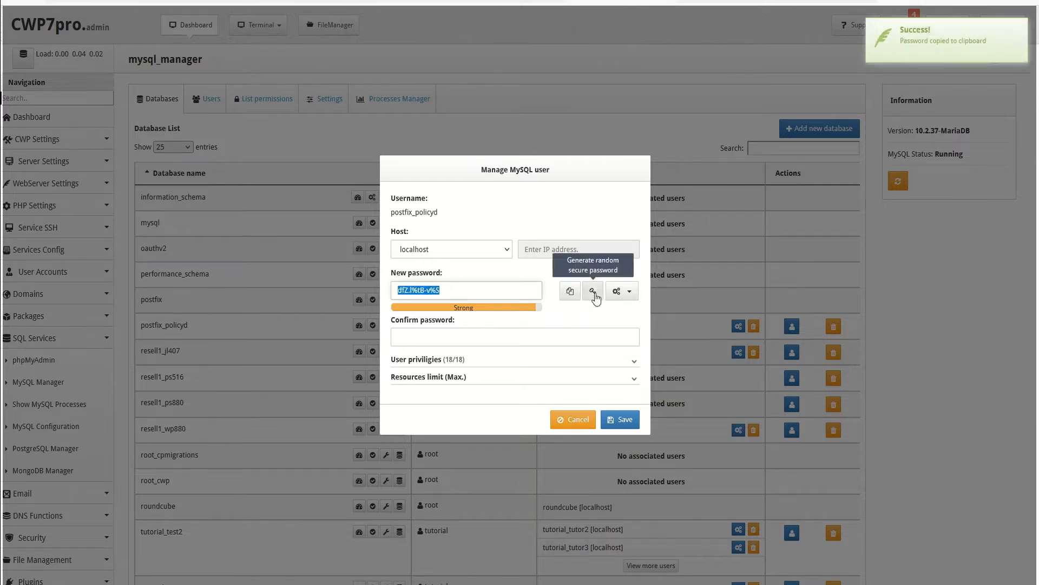
left_click(594, 292)
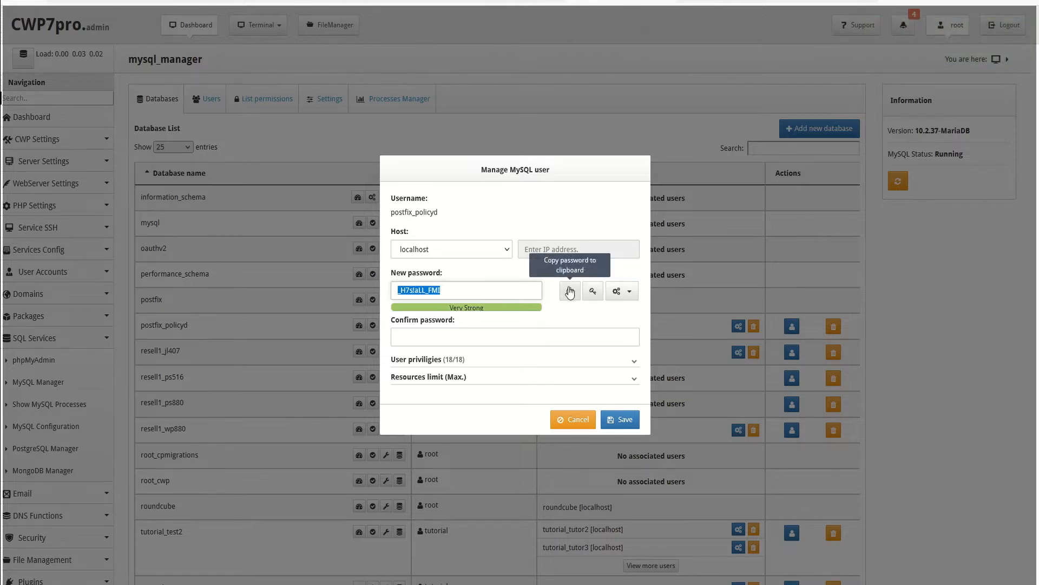
Copy the generated password and paste it as the password confirmation.
left_click(571, 291)
left_click(472, 340)
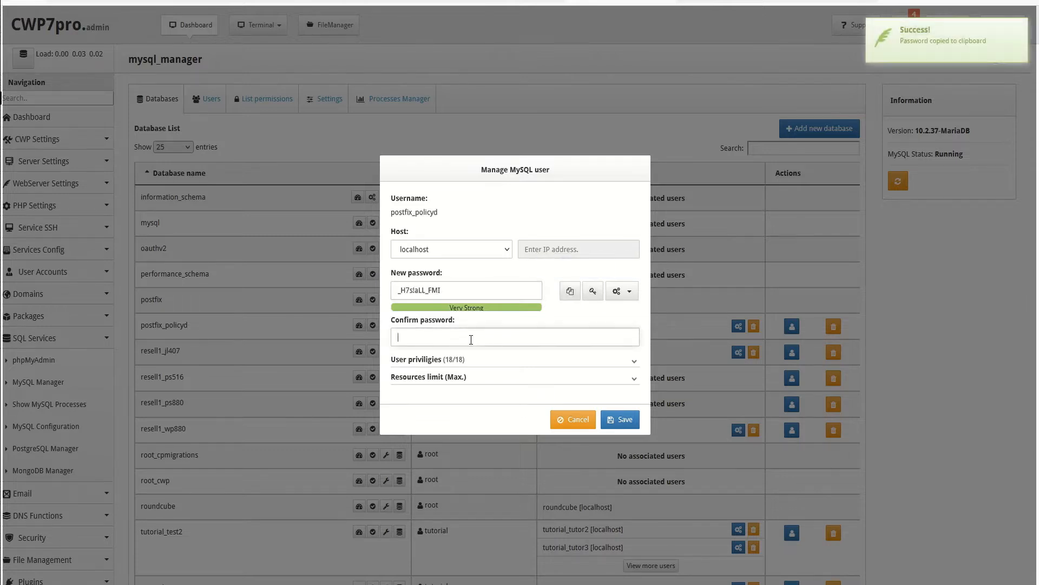
key("ctrl+v")
Expand the user privileges, try deselecting INSERT and the Structure group, and reselect all privileges.
left_click(634, 360)
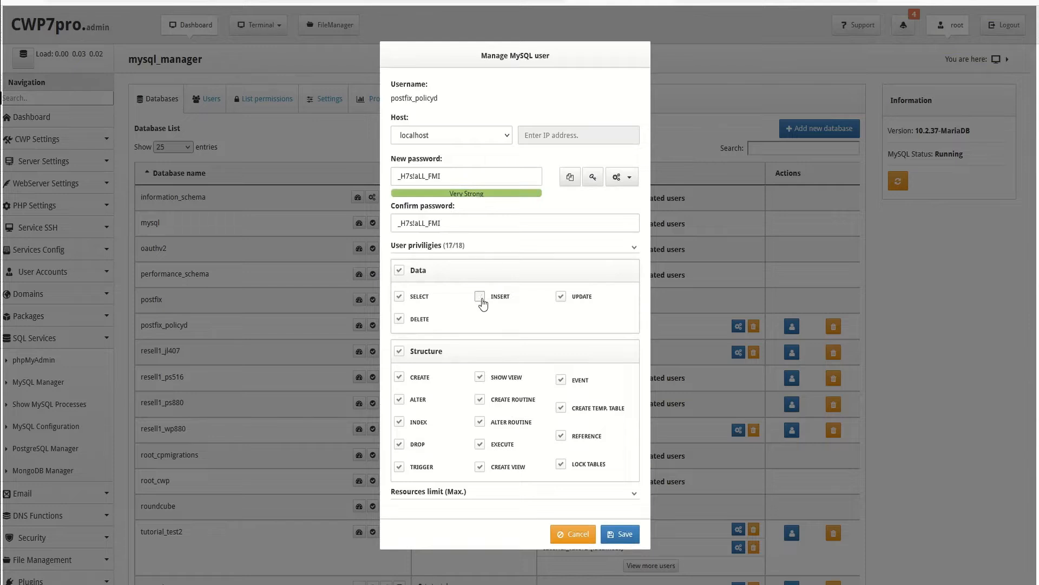
left_click(399, 273)
left_click(400, 352)
left_click(400, 352)
Expand the maximum resource limits and save the postfix_policyd user's settings.
left_click(634, 494)
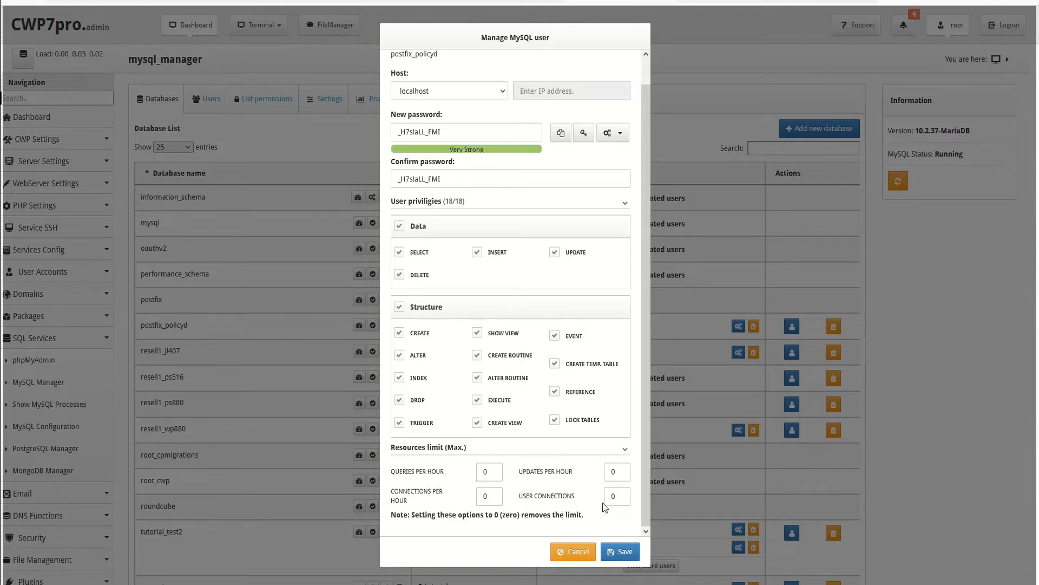
left_click(622, 552)
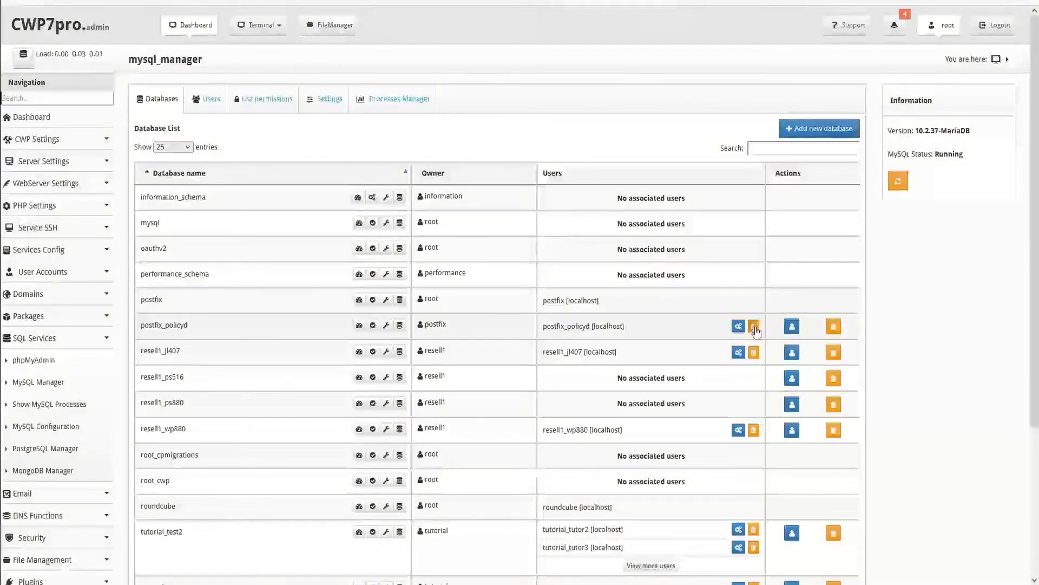
Open the removal options for the postfix_policyd user and cancel the deletion.
left_click(754, 327)
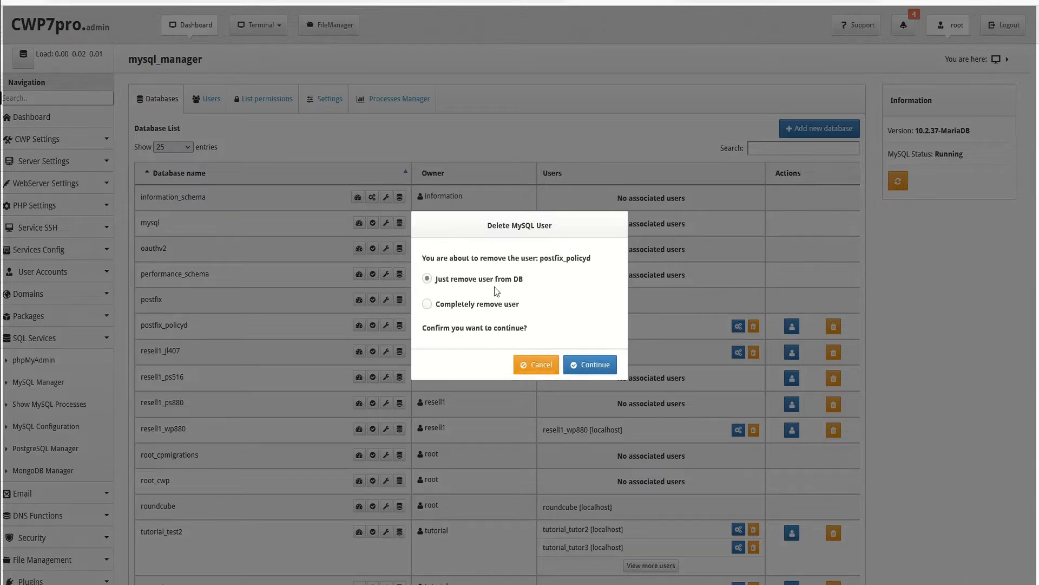
left_click(538, 369)
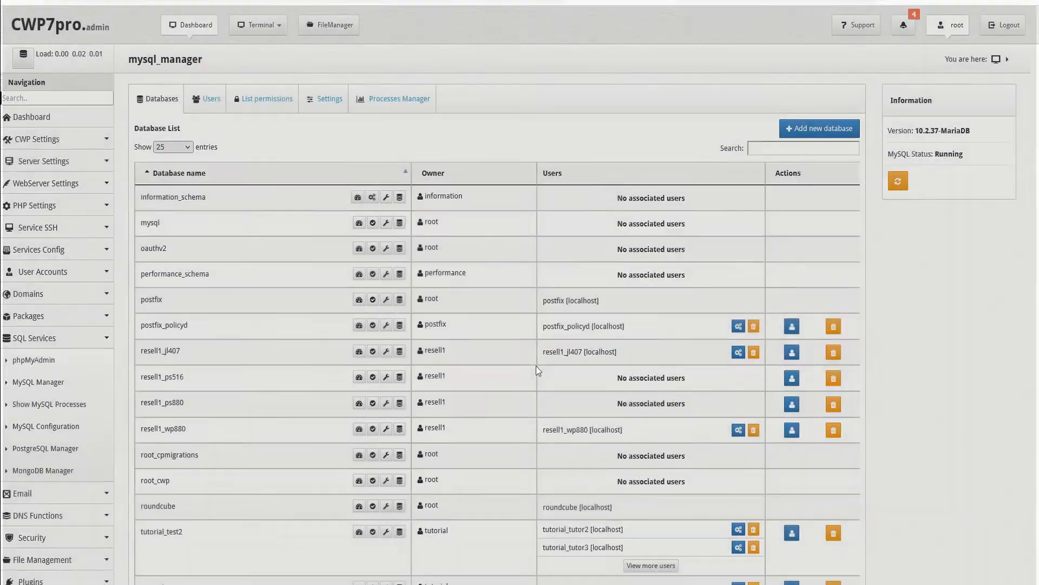
Start adding a user to the postfix_policyd database and enter demo after the postfix_ username prefix.
left_click(793, 326)
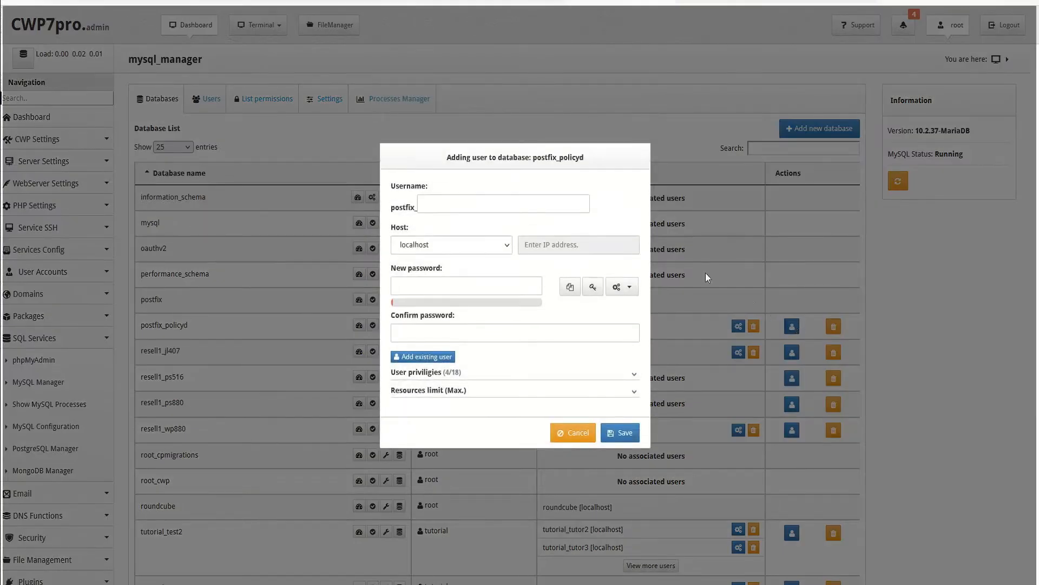
left_click(457, 201)
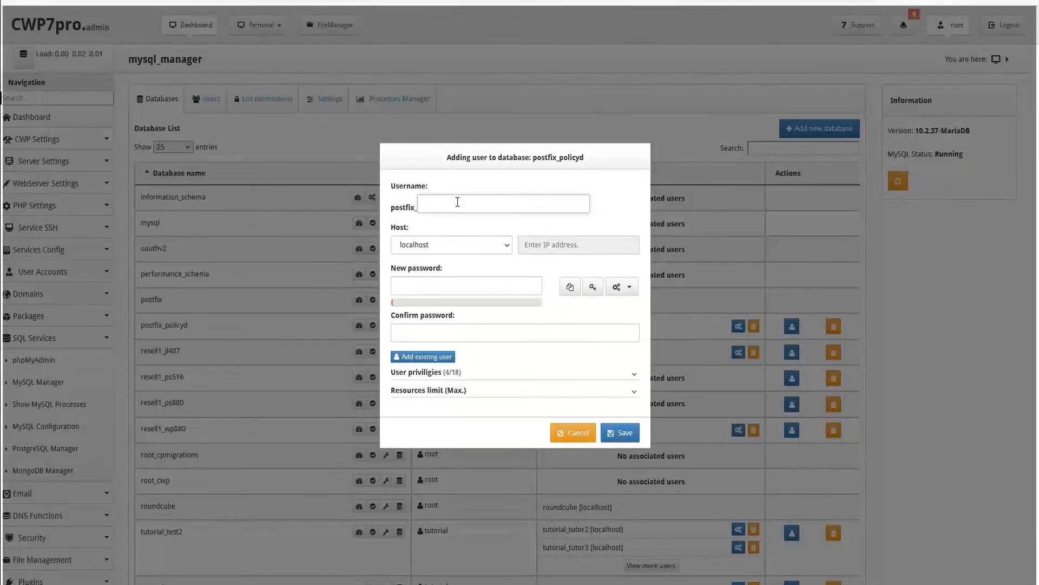
type("demo")
Try the % (Any Host) and Specify IP host options for the new user and set the host back to localhost.
left_click(506, 244)
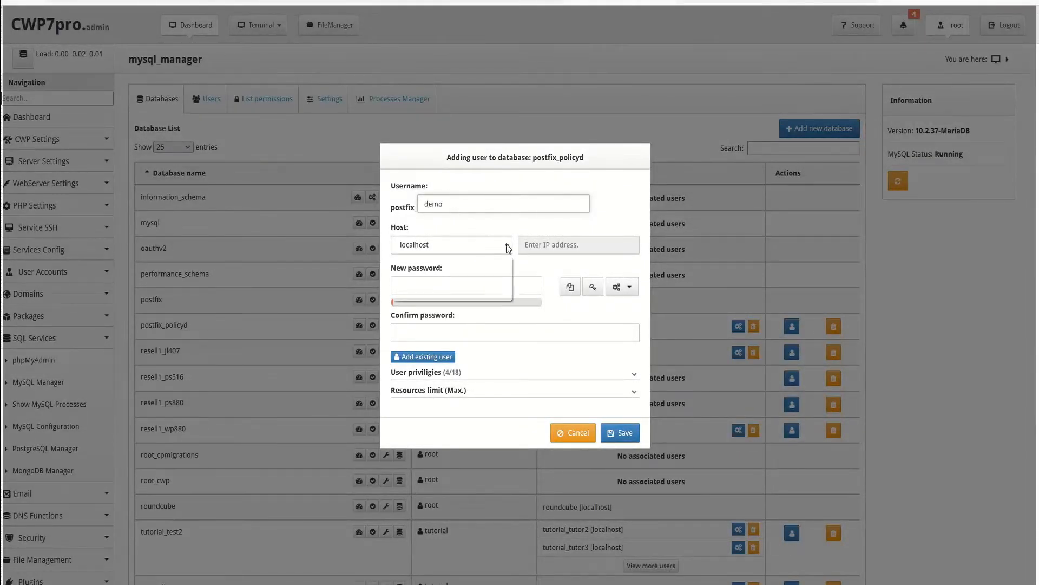
left_click(430, 277)
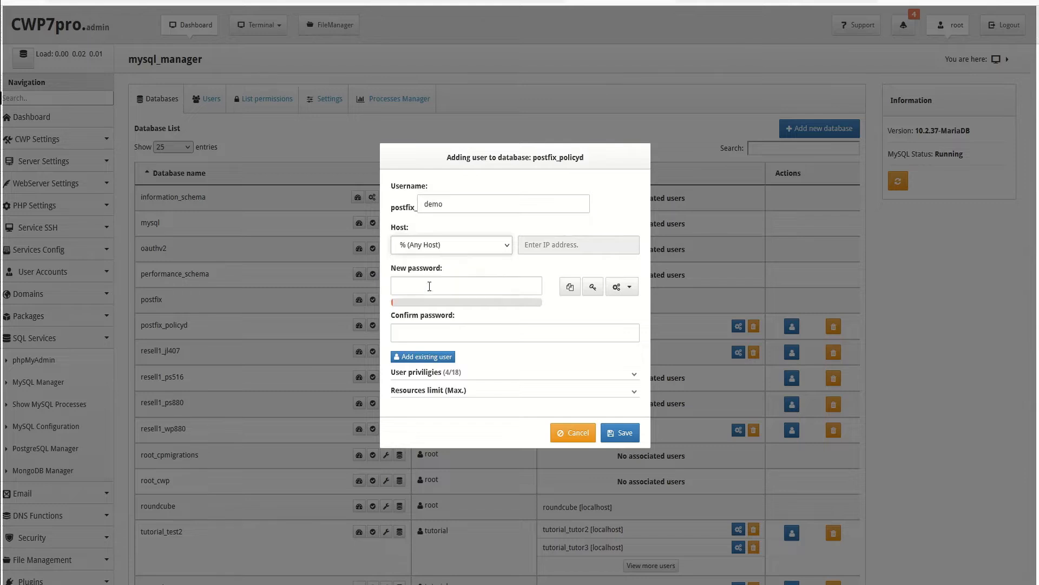
left_click(445, 246)
left_click(429, 291)
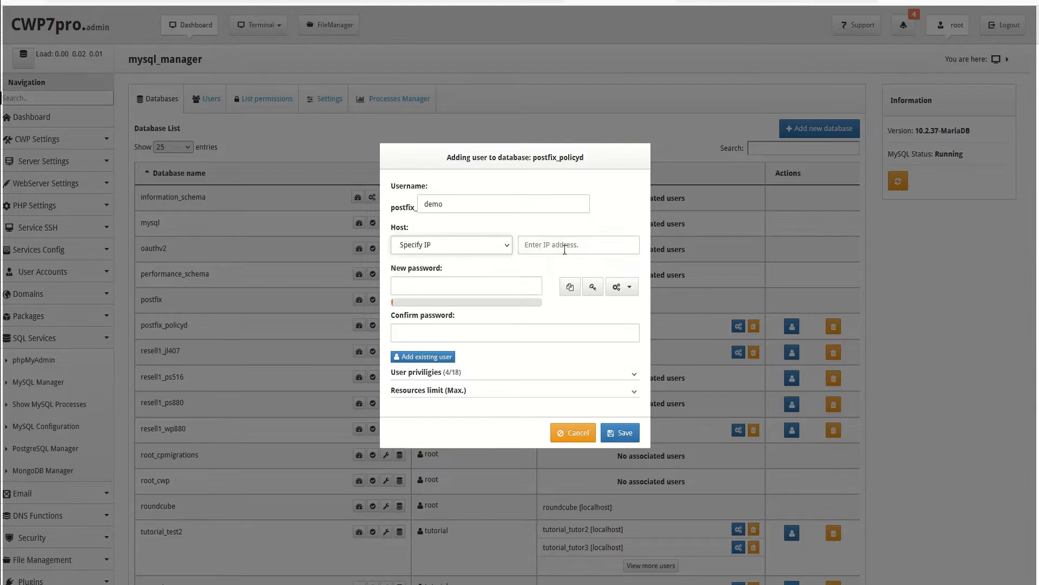
left_click(511, 244)
left_click(467, 262)
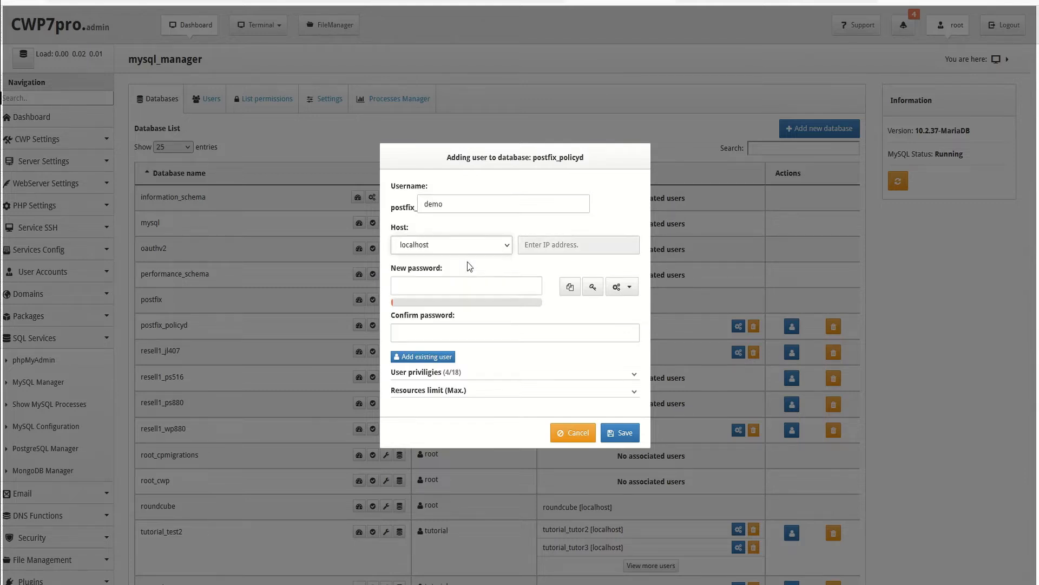
Generate a random secure password for the new user and fill it into the password confirmation field as well.
left_click(460, 285)
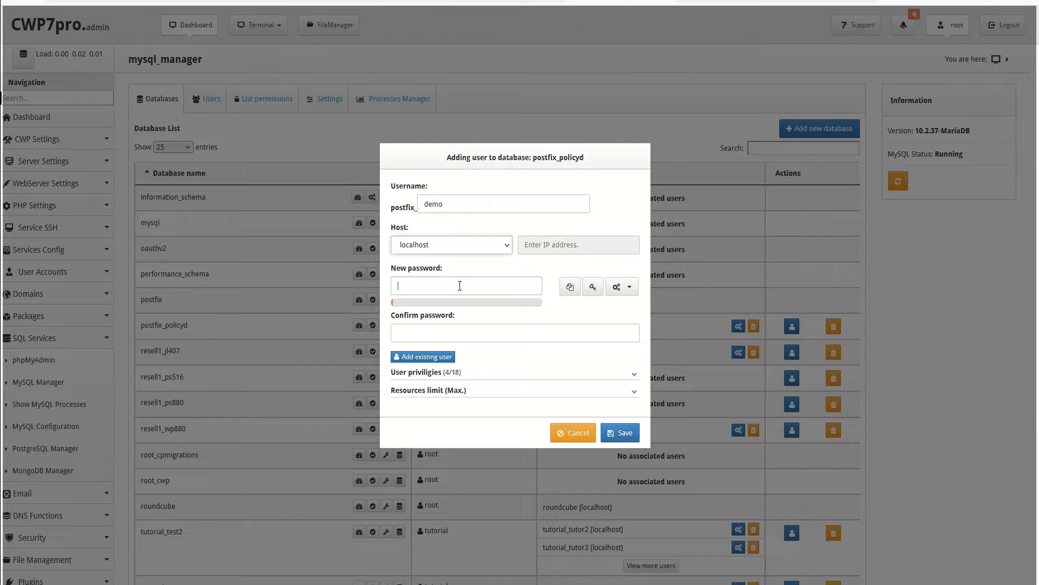
left_click(594, 287)
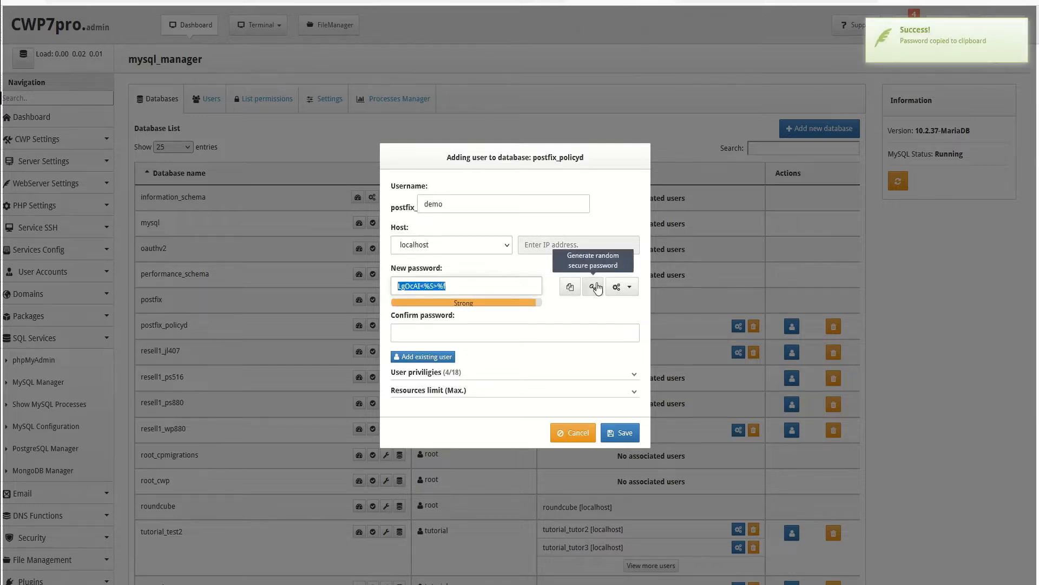
left_click(595, 288)
left_click(592, 290)
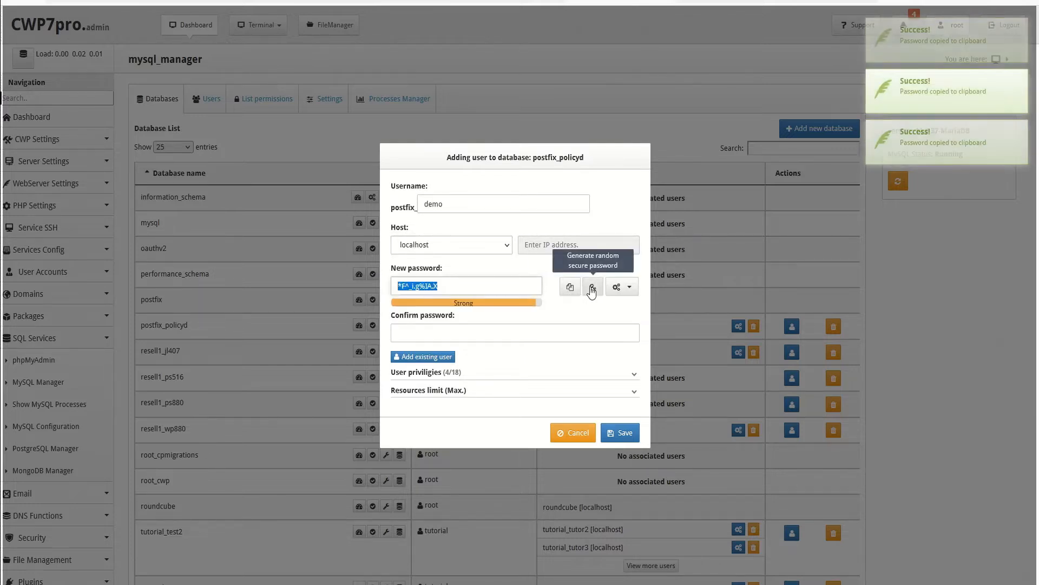
left_click(470, 327)
key("ctrl+v")
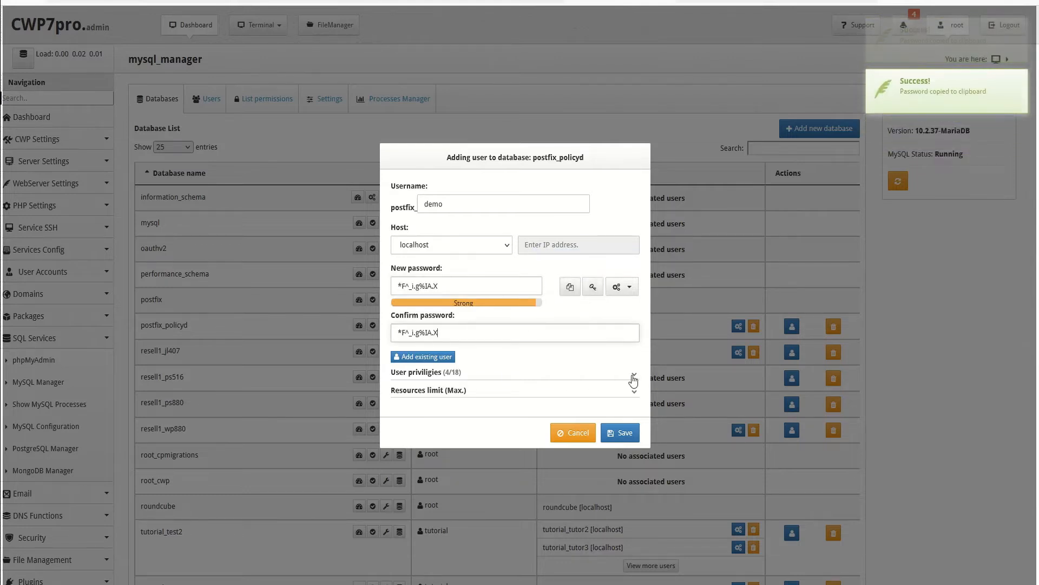
Give the new user all Data privileges plus CREATE and ALTER ROUTINE, and expand the maximum resource limits.
left_click(633, 378)
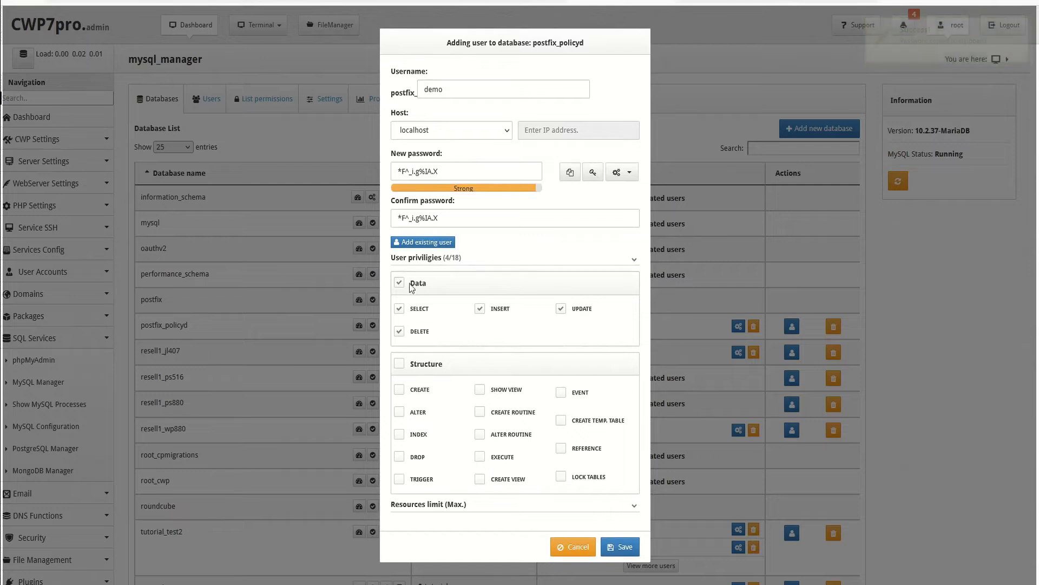
left_click(400, 283)
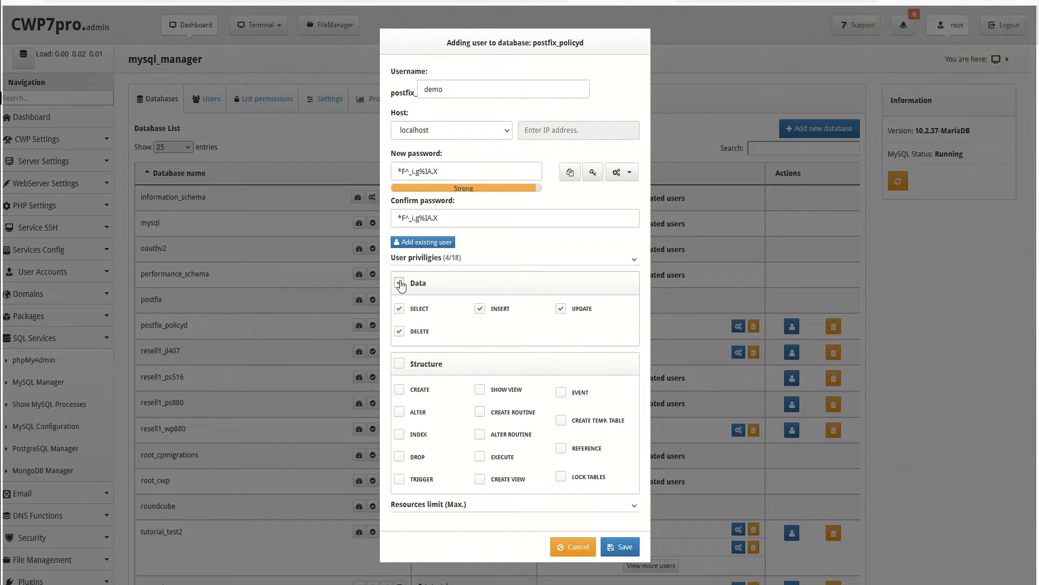
left_click(399, 390)
left_click(480, 434)
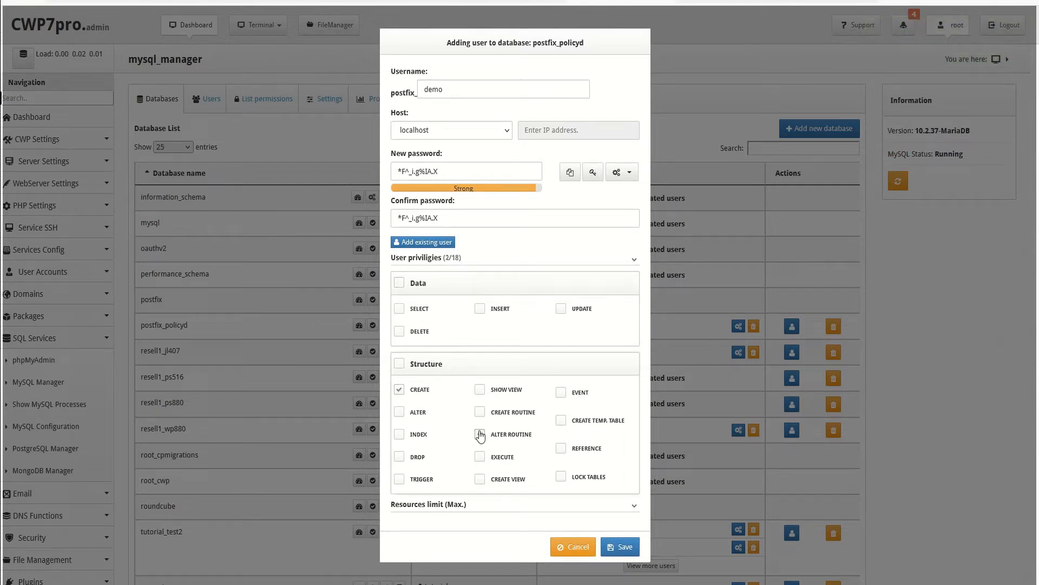
left_click(399, 283)
left_click(631, 505)
scroll(595, 512, "down", 1)
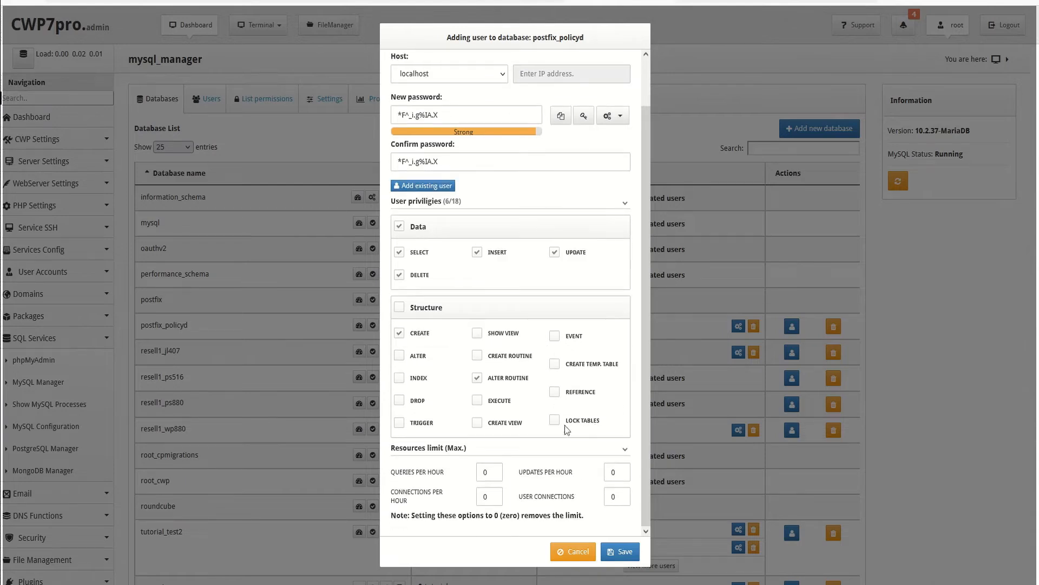
scroll(577, 463, "up", 1)
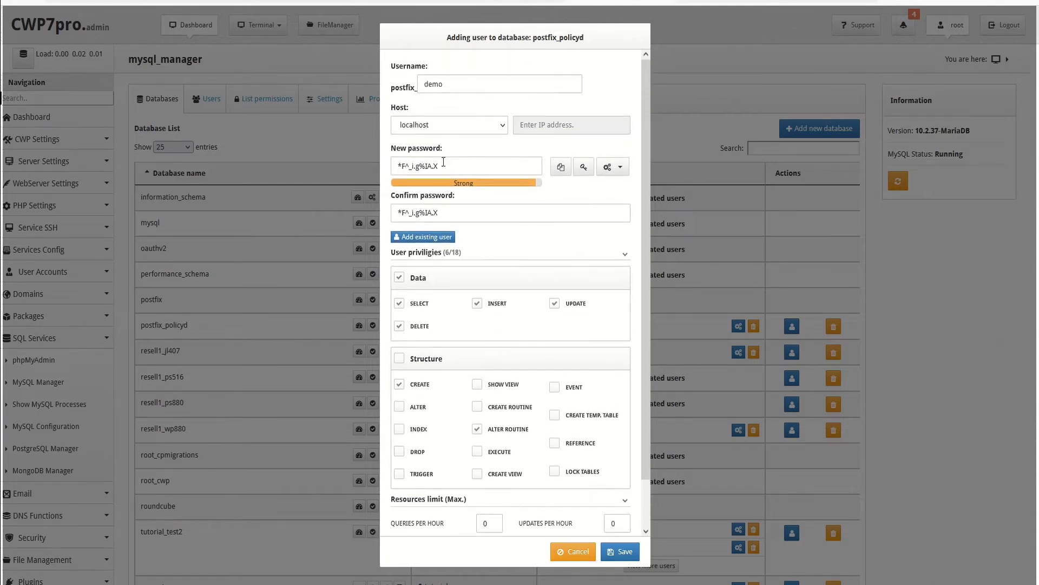
Switch to adding an existing user, look through the selectable users, and cancel adding a user to postfix_policyd.
left_click(415, 236)
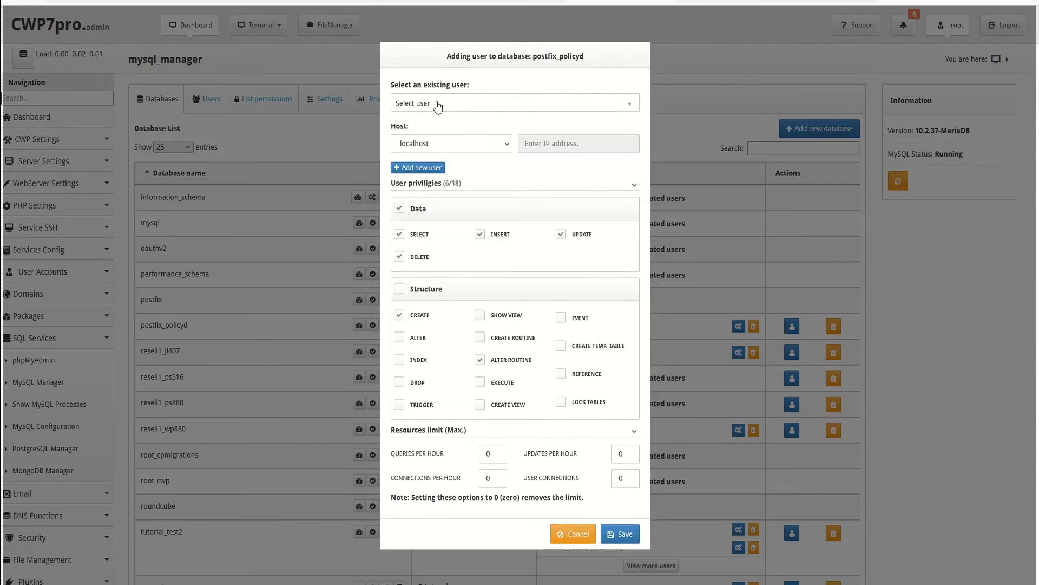
left_click(513, 104)
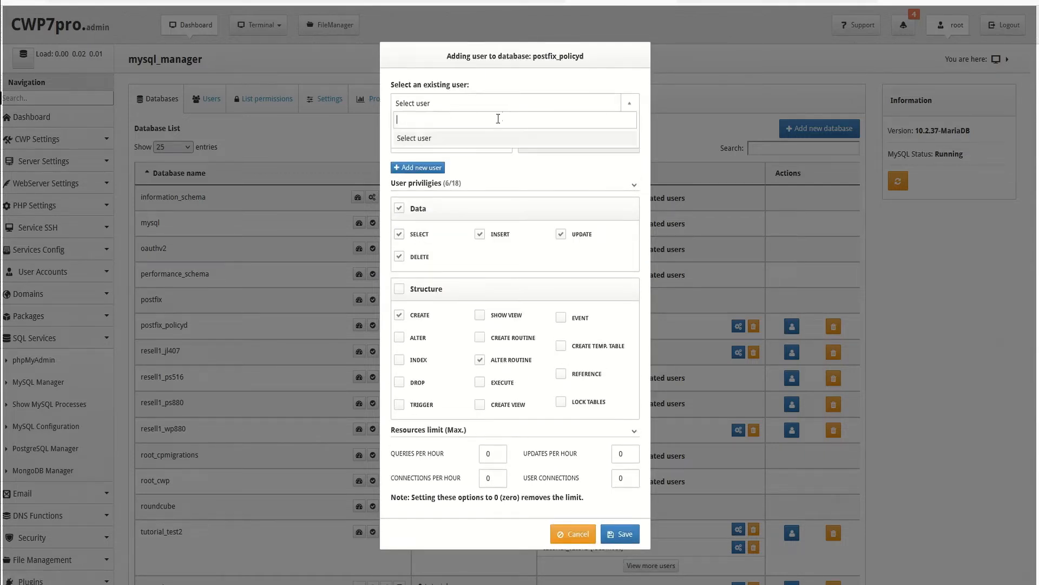
left_click(445, 142)
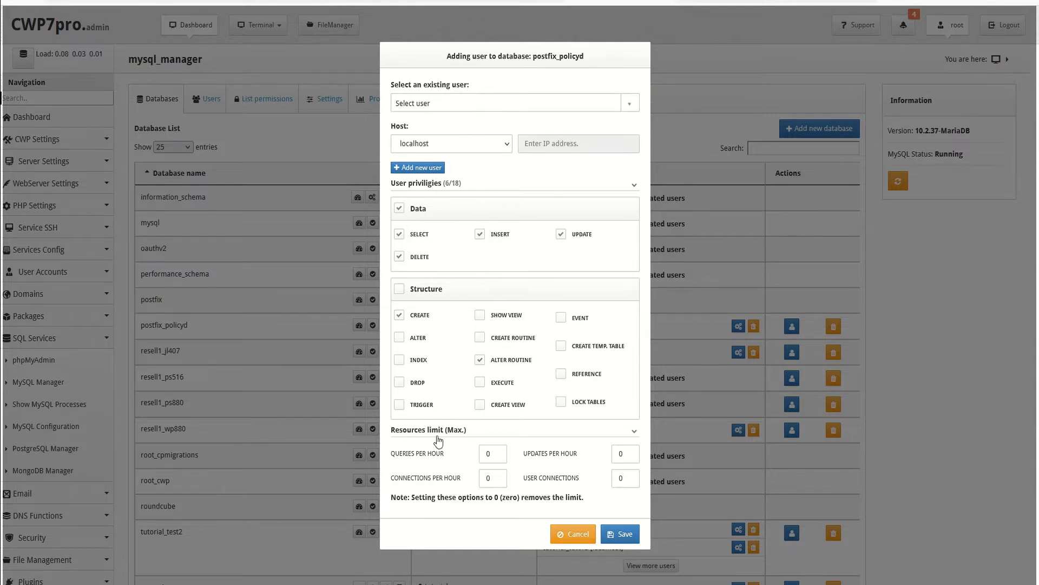
left_click(575, 536)
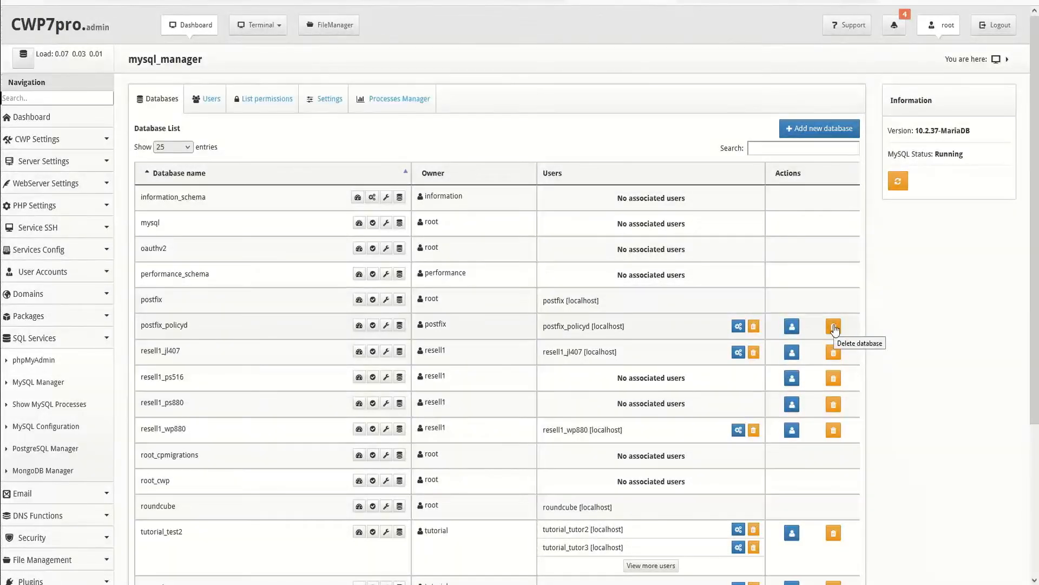
Open the deletion confirmation for the postfix_policyd database and cancel it.
left_click(834, 328)
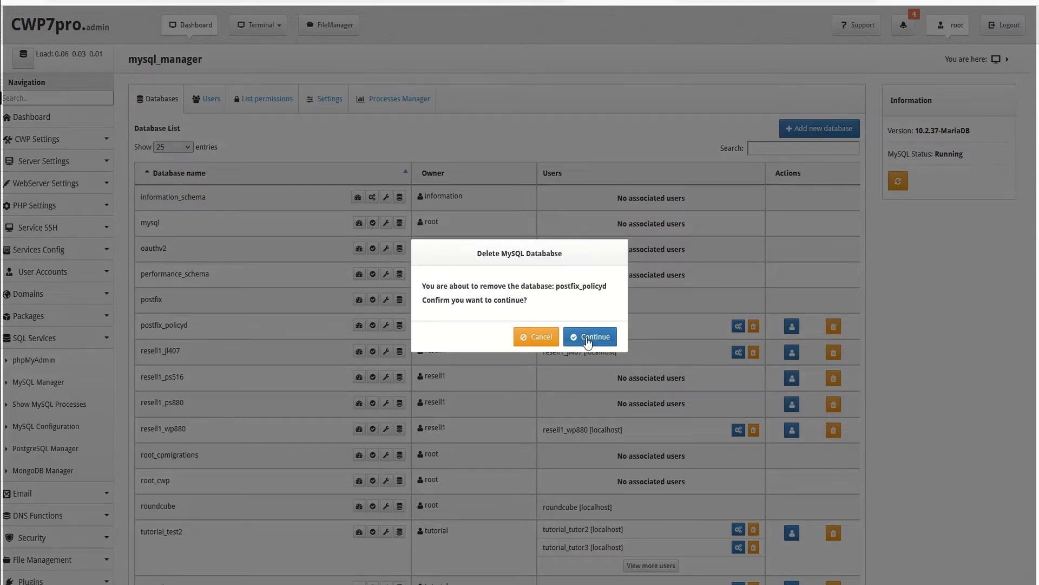
left_click(533, 339)
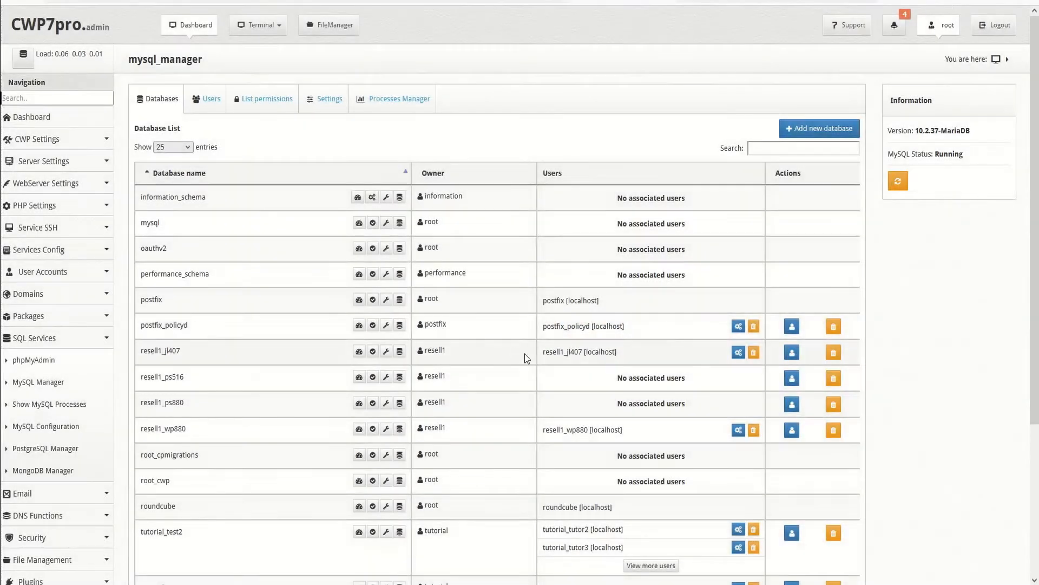
Fill in a new database named demo for the resell1 account with the Default charset, and cancel its creation.
left_click(824, 130)
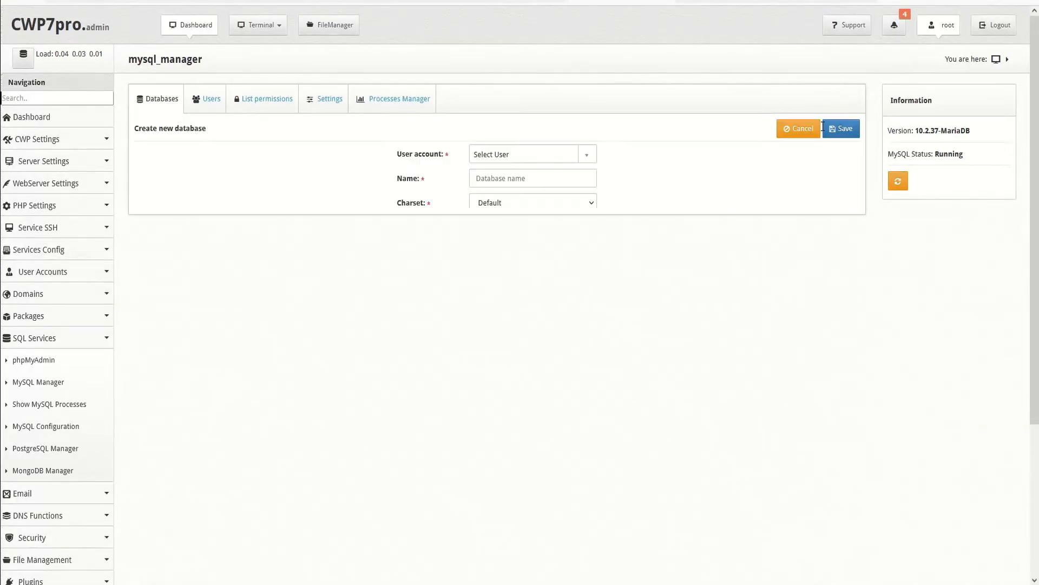
left_click(589, 155)
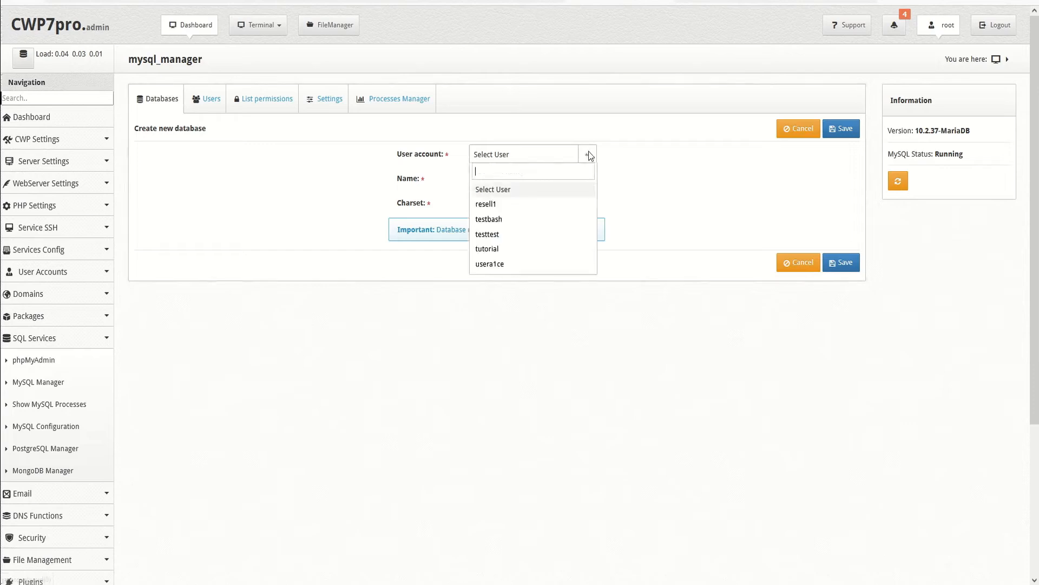
left_click(542, 210)
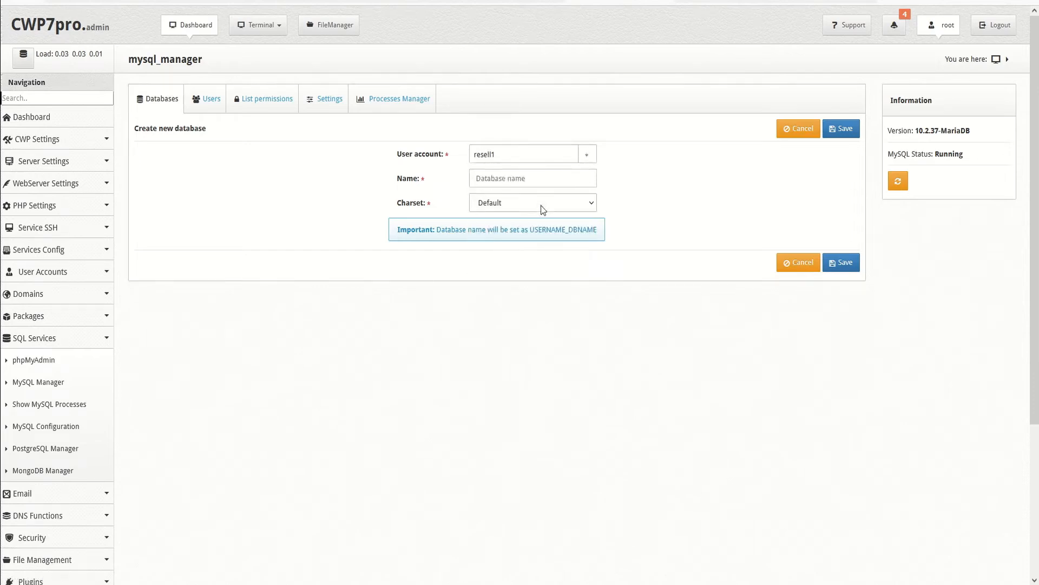
left_click(537, 177)
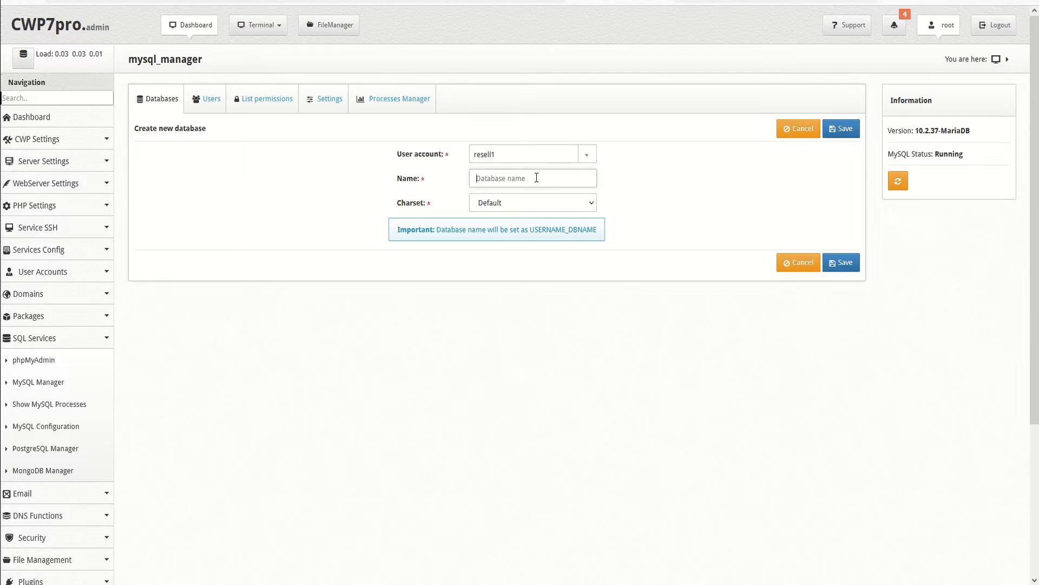
type("demo")
left_click(548, 207)
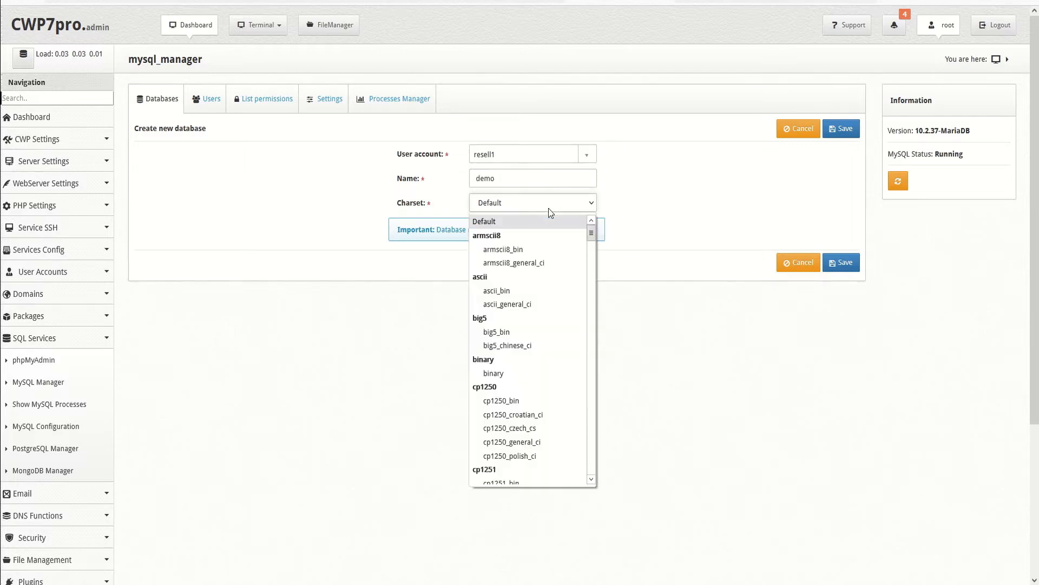
left_click(493, 222)
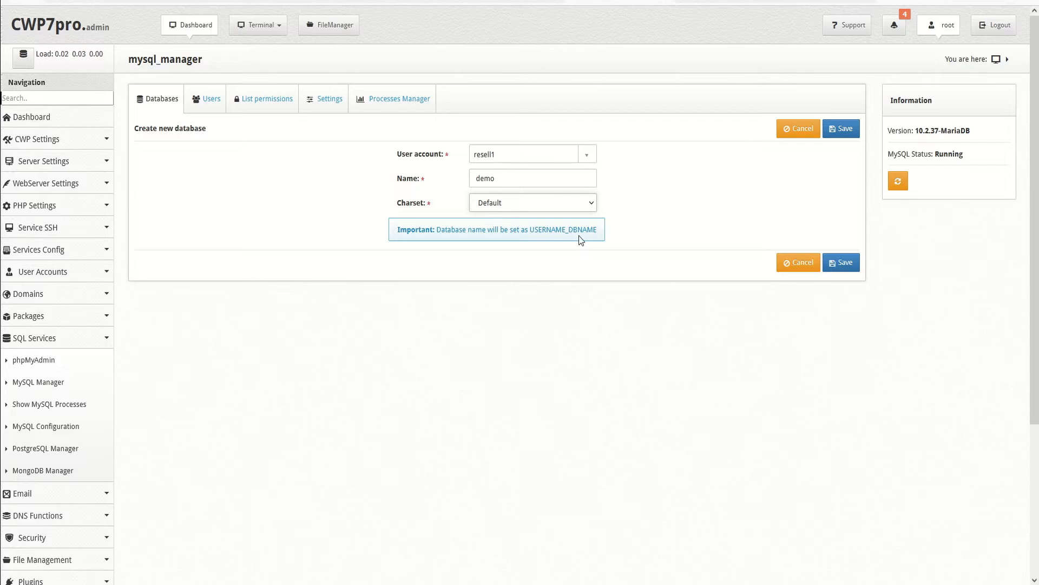
left_click(796, 132)
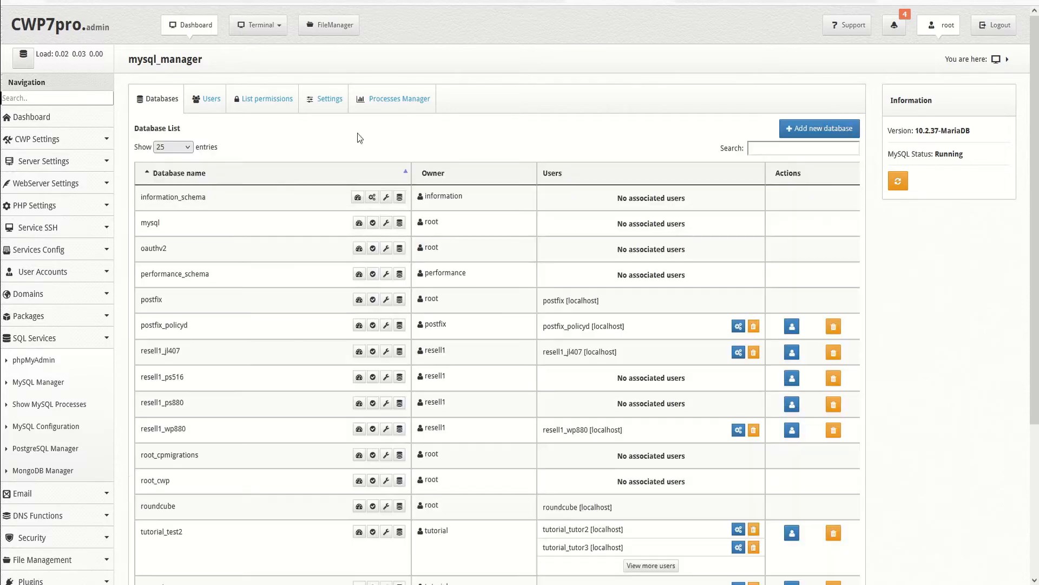
List the MySQL users with 100 entries per page and filter them by tut.
left_click(208, 100)
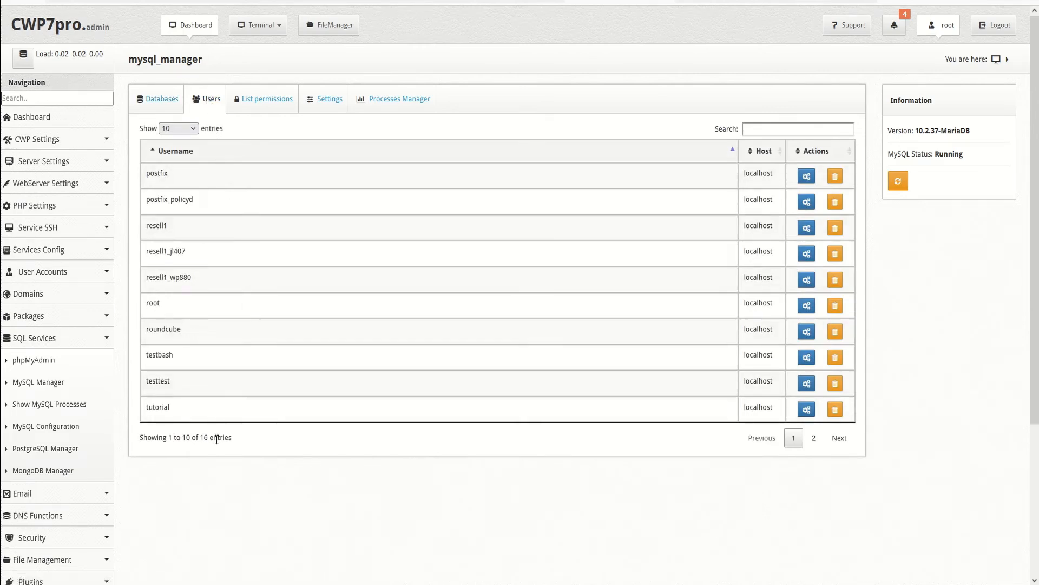
left_click(192, 129)
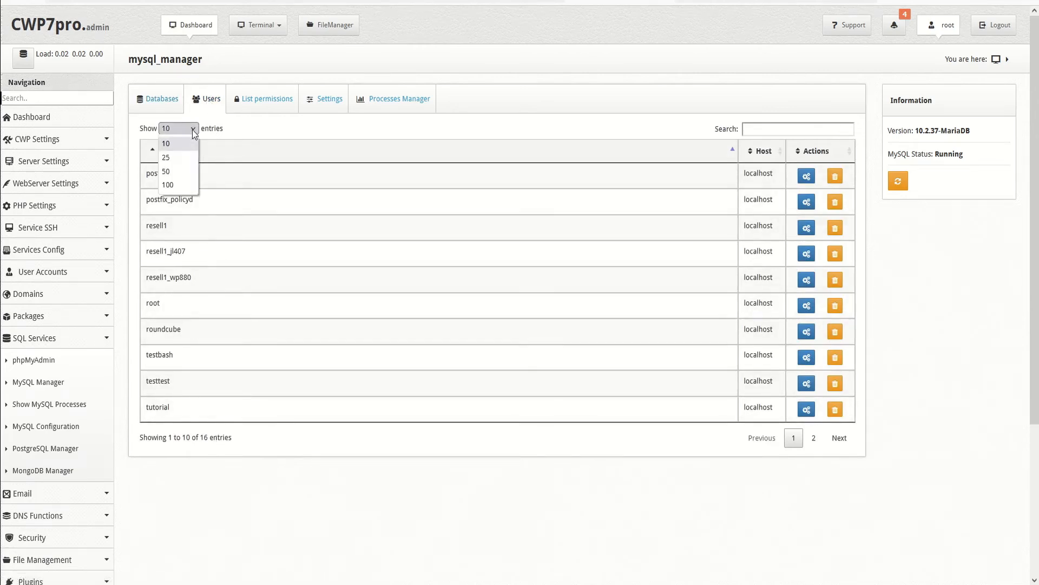
left_click(187, 184)
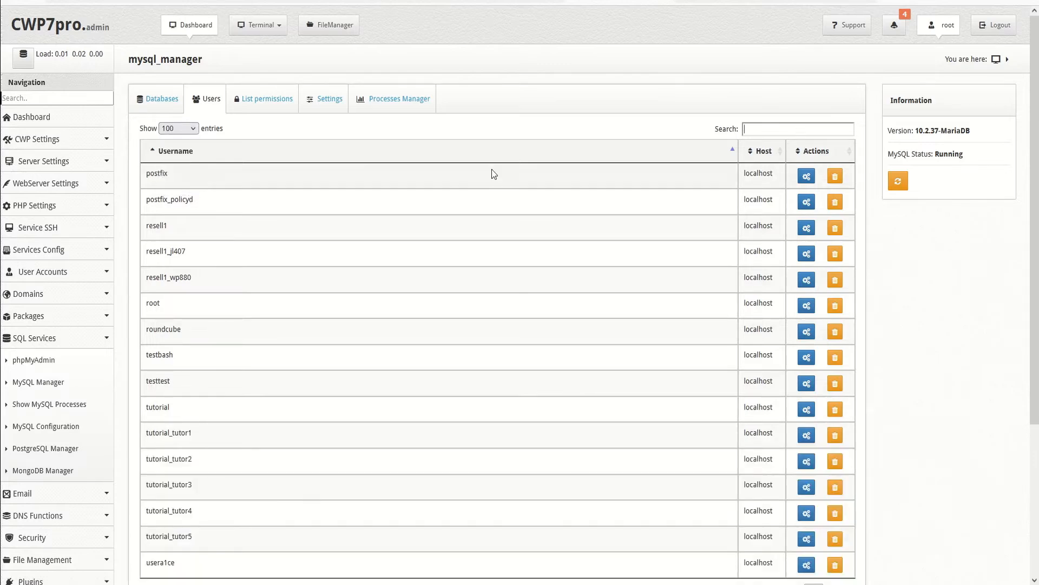
type("tut")
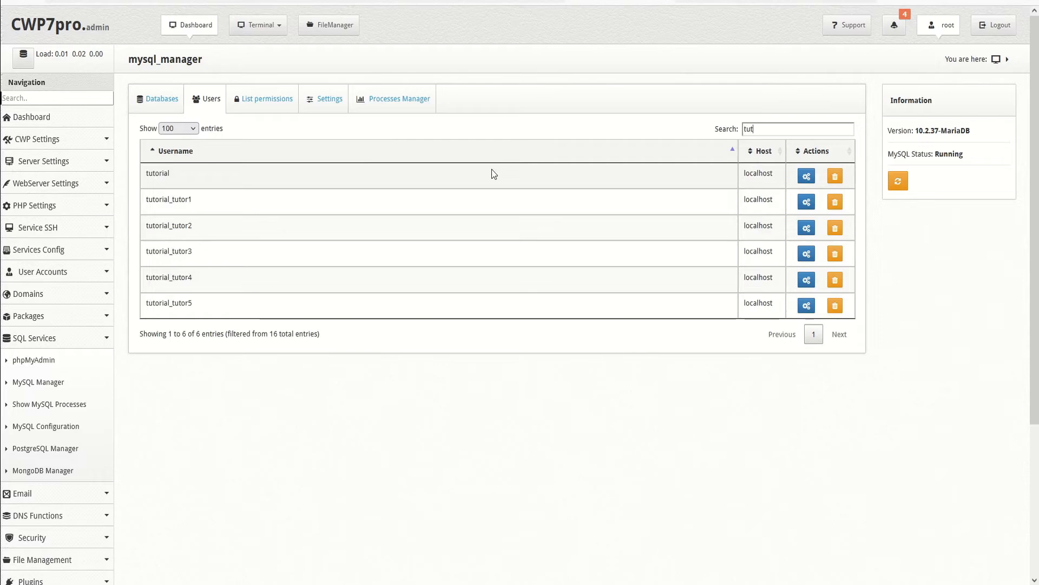
Open the password settings and the deletion confirmation for the tutorial user, cancelling each.
left_click(807, 177)
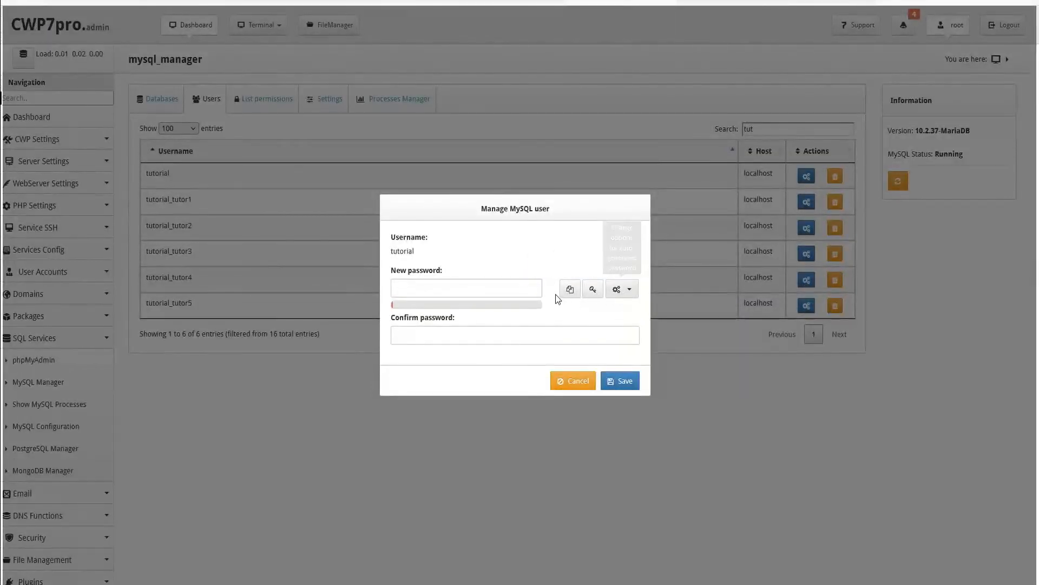
left_click(585, 381)
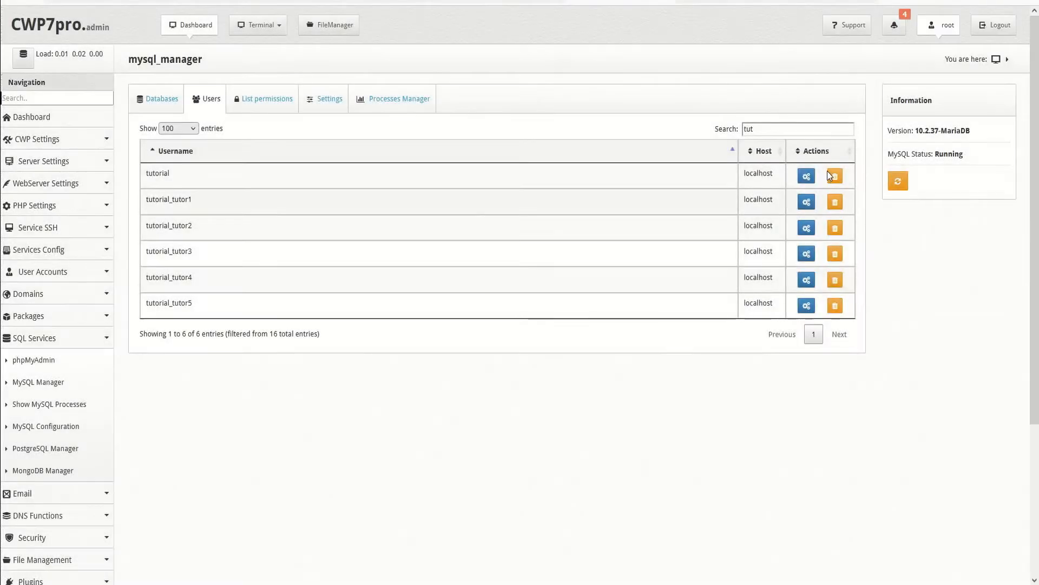
left_click(837, 178)
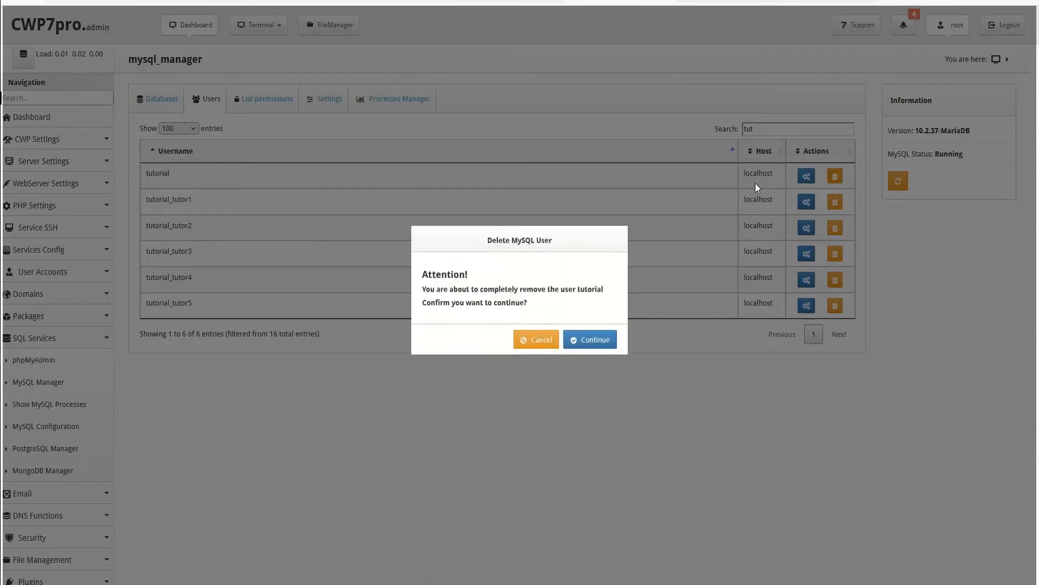
left_click(540, 345)
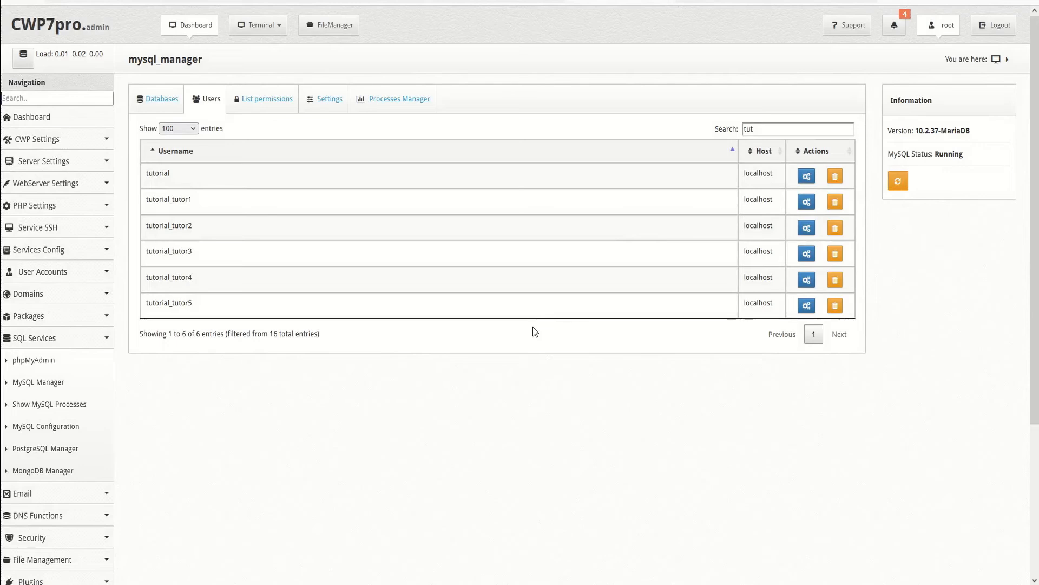
Review the full list of permissions granted to the MySQL users.
left_click(263, 102)
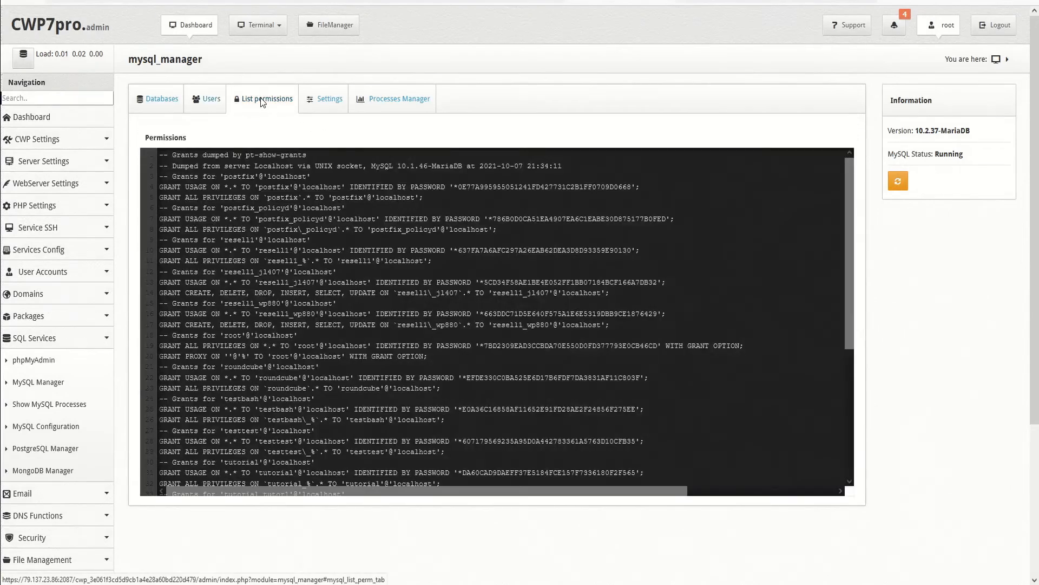
scroll(349, 242, "down", 10)
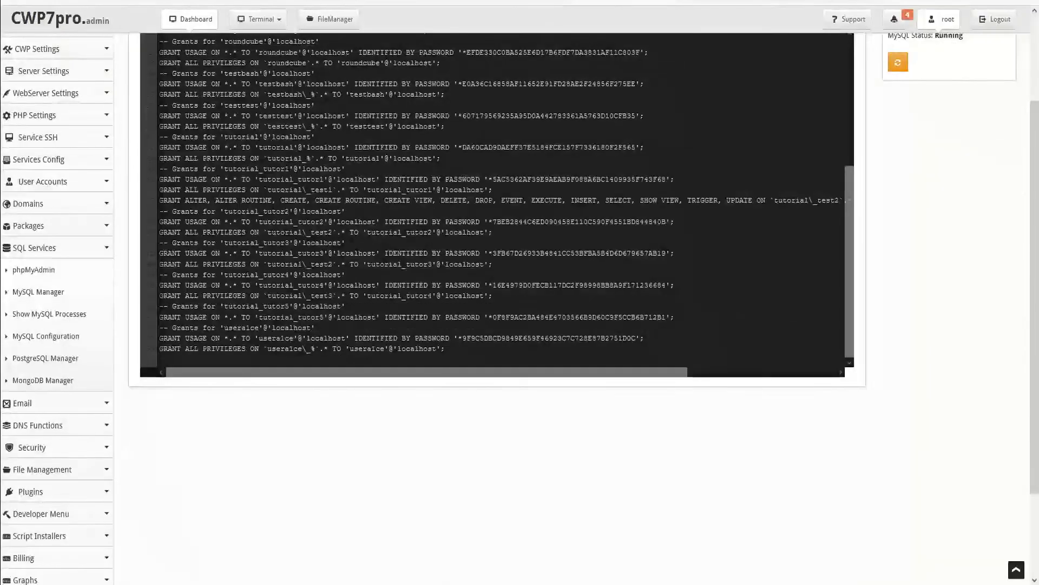
scroll(348, 238, "up", 12)
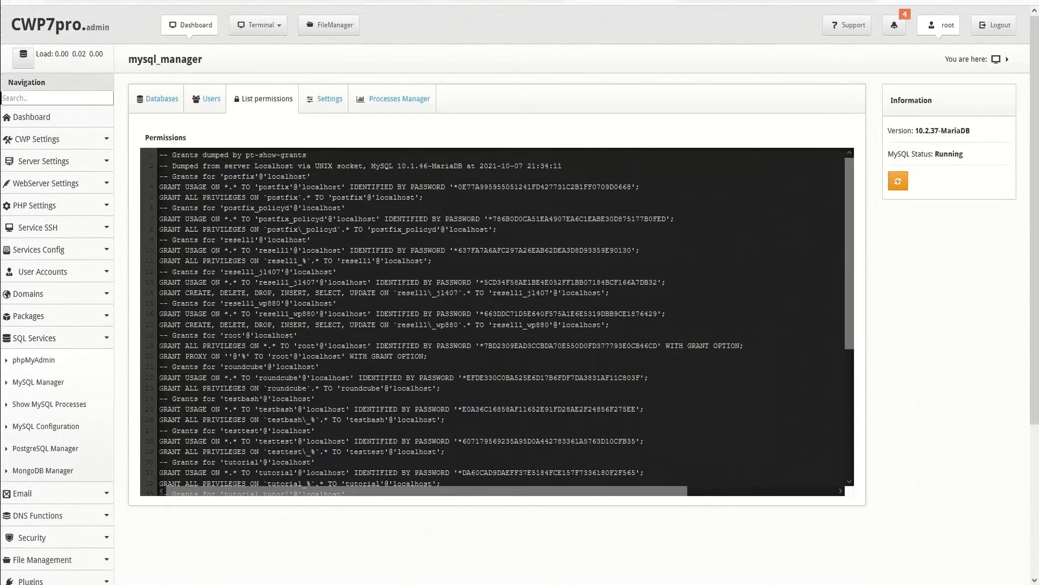
Open the MySQL settings and show the explanation of max_connections.
left_click(327, 98)
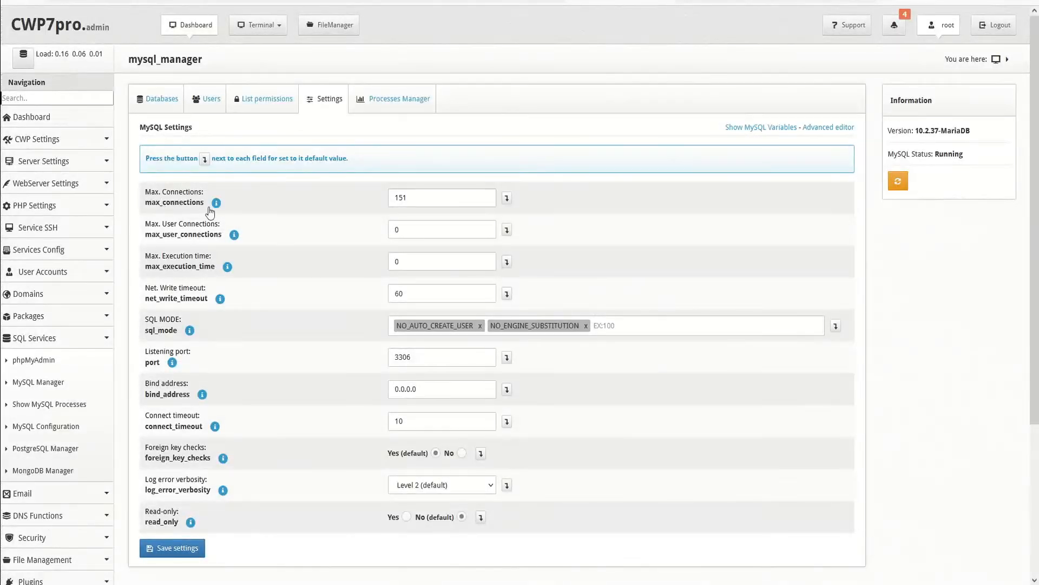
left_click(216, 204)
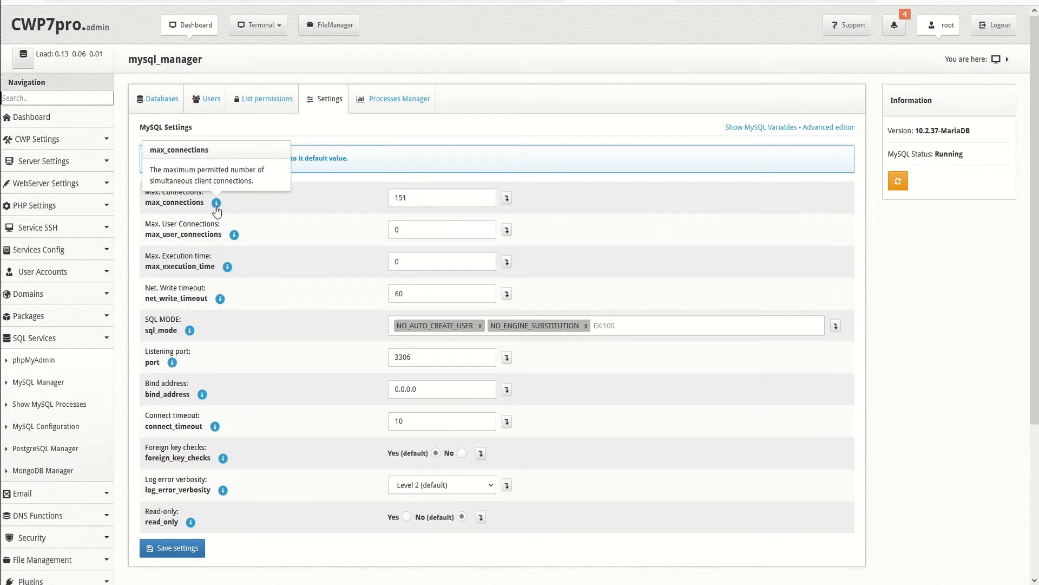
Change max_connections to 155 and reset it to its default value.
left_click(416, 200)
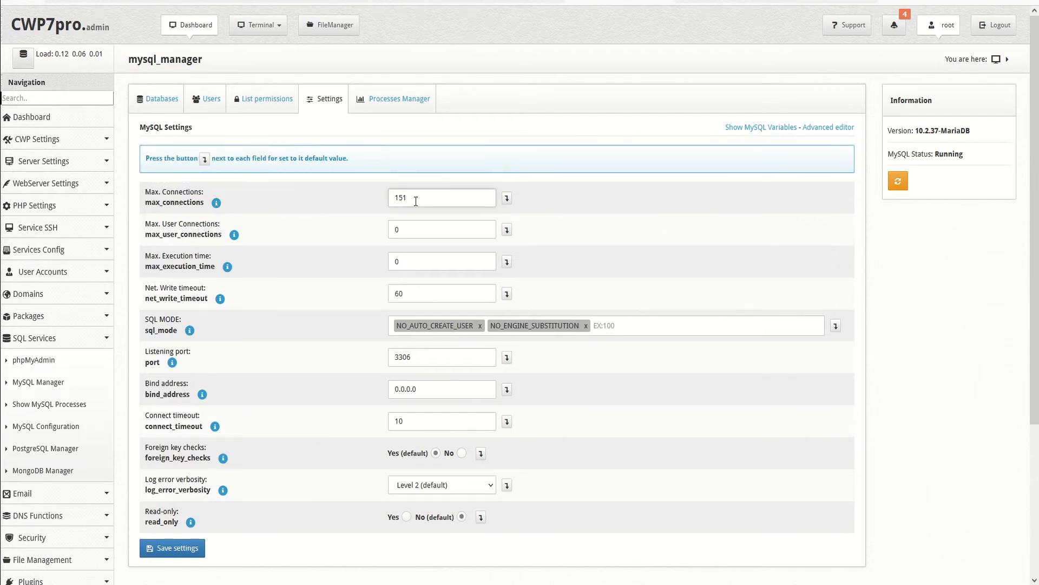
key("BackSpace")
type("5")
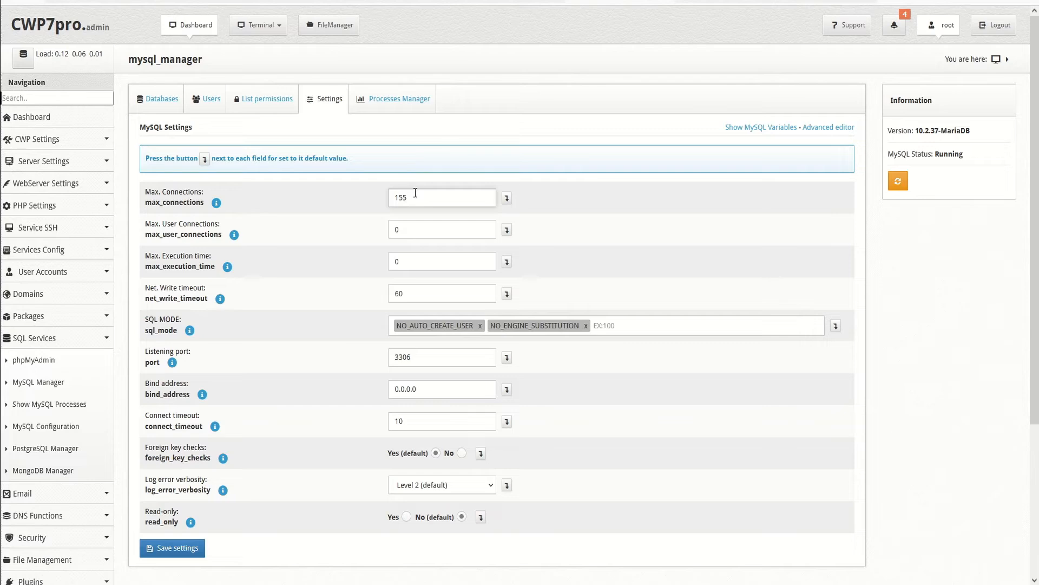
left_click(507, 200)
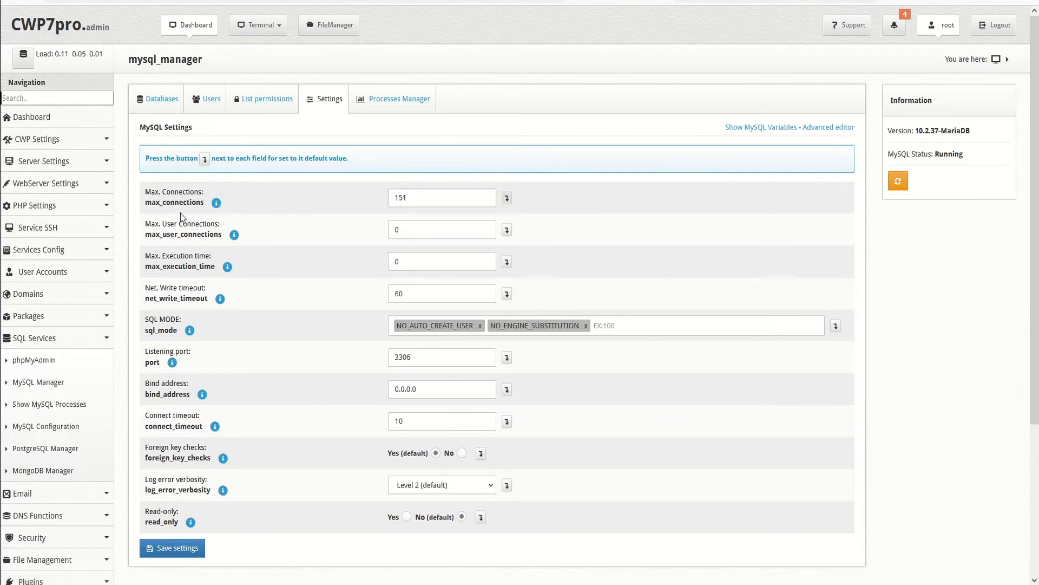
Show the explanation of max_user_connections and reset that setting to its default value.
left_click(234, 235)
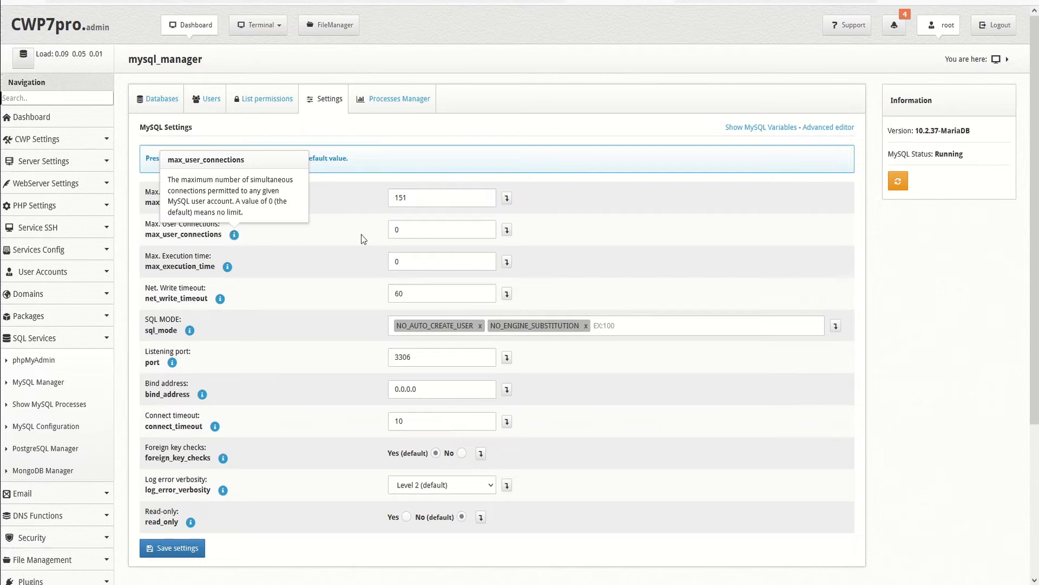
left_click(421, 230)
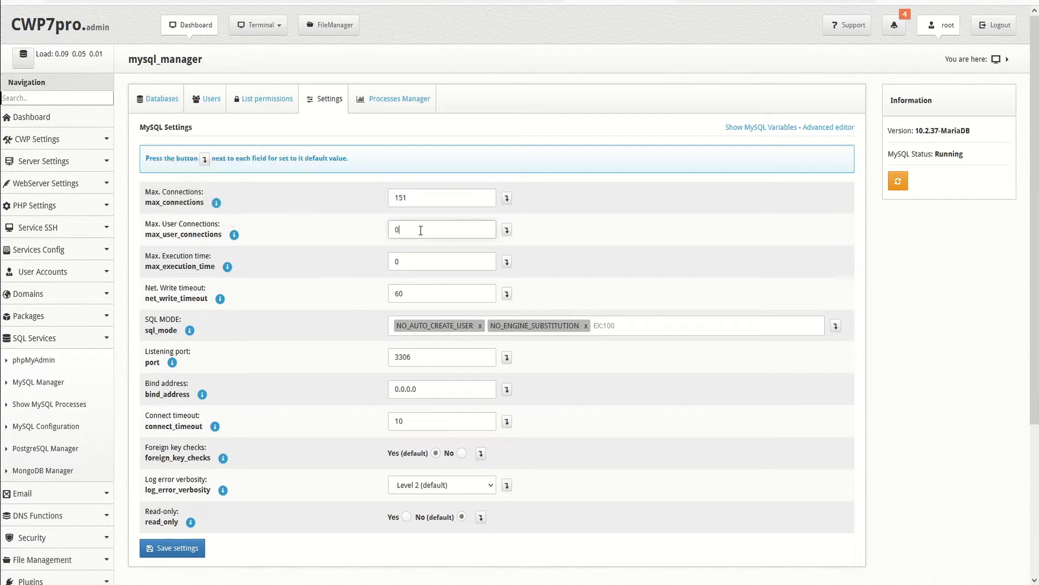
left_click(507, 229)
Read the explanations of the max_execution_time and net_write_timeout settings.
left_click(227, 267)
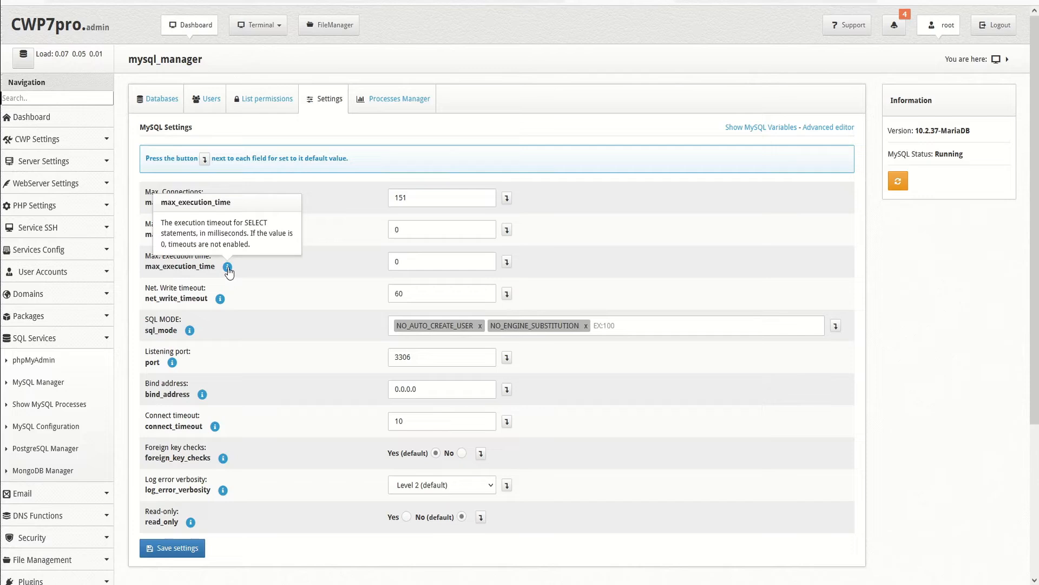
left_click(227, 267)
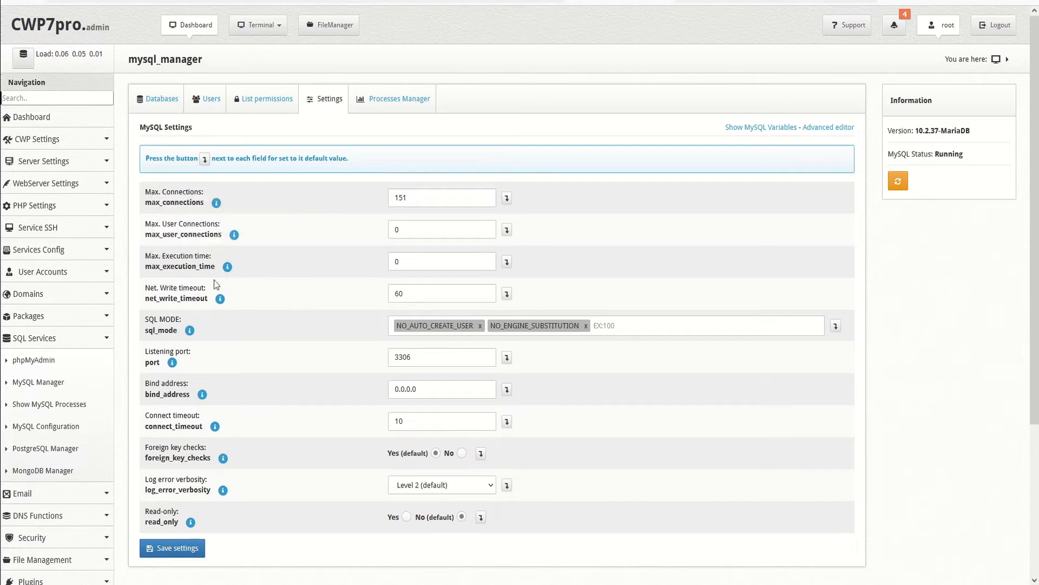
left_click(220, 299)
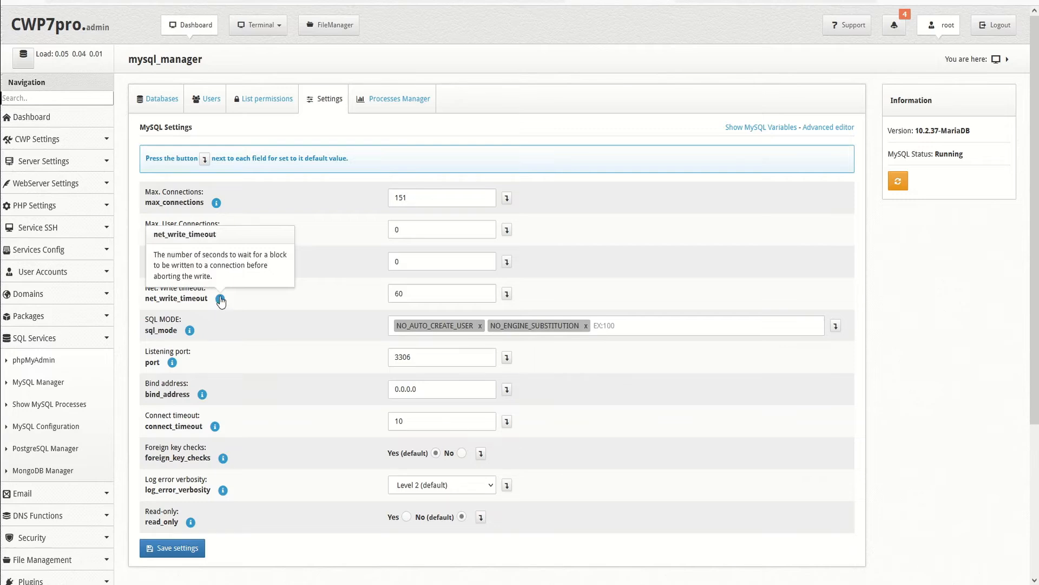
left_click(421, 294)
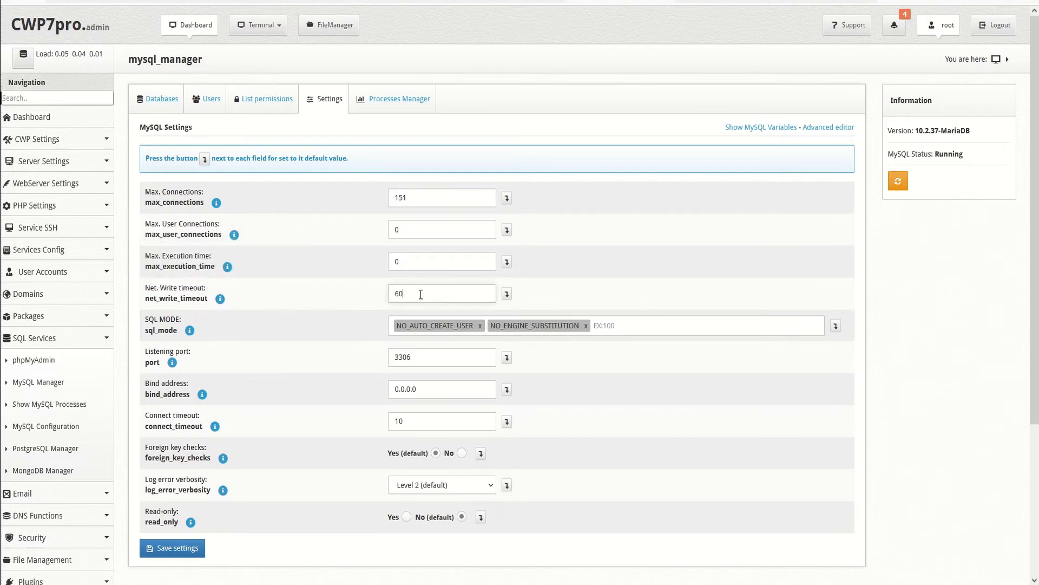
Read the explanations of the sql_mode, bind_address and connect_timeout settings.
left_click(189, 331)
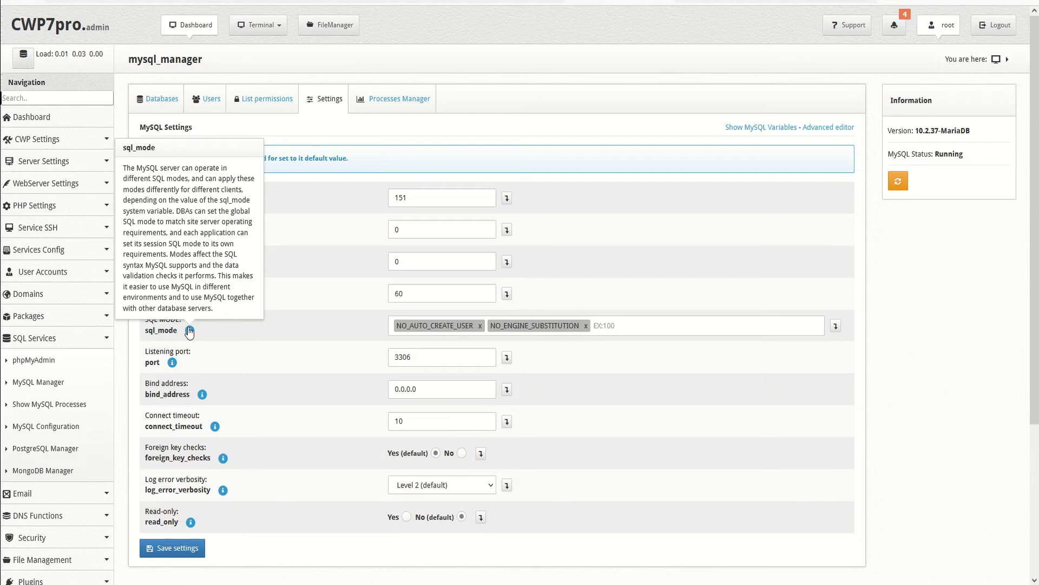
mouse_move(173, 367)
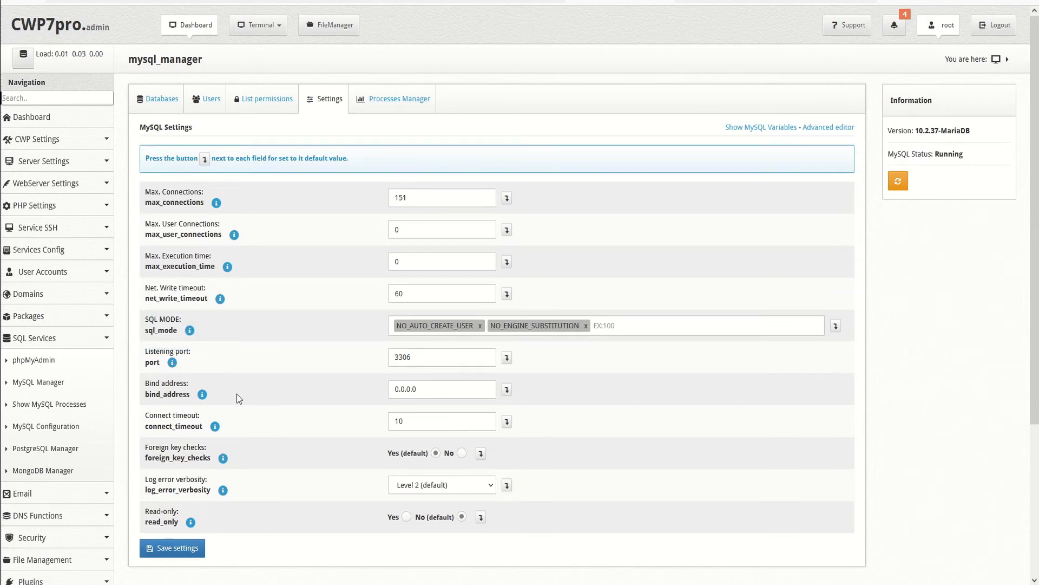
mouse_move(204, 400)
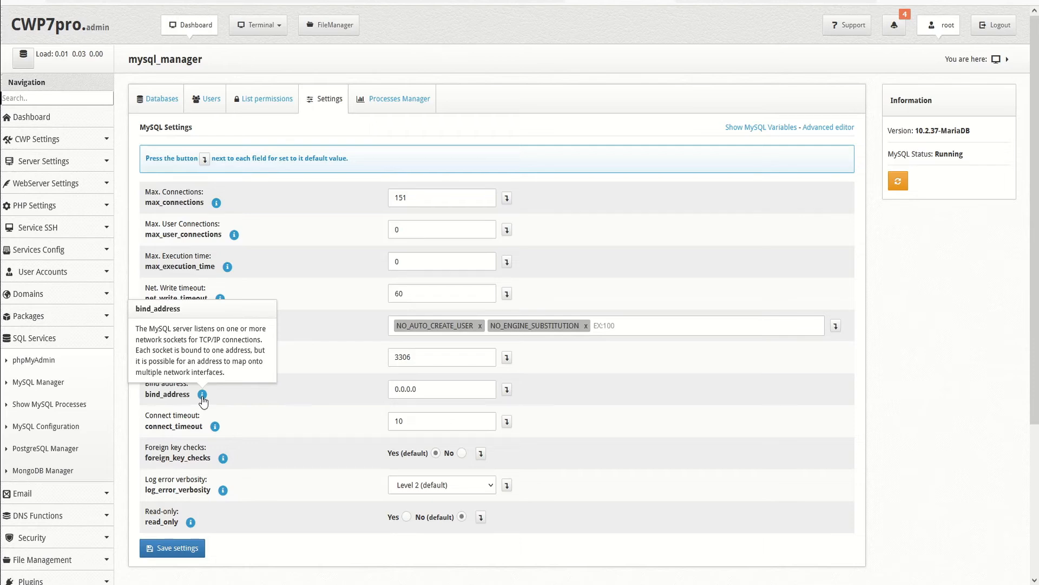
left_click(433, 390)
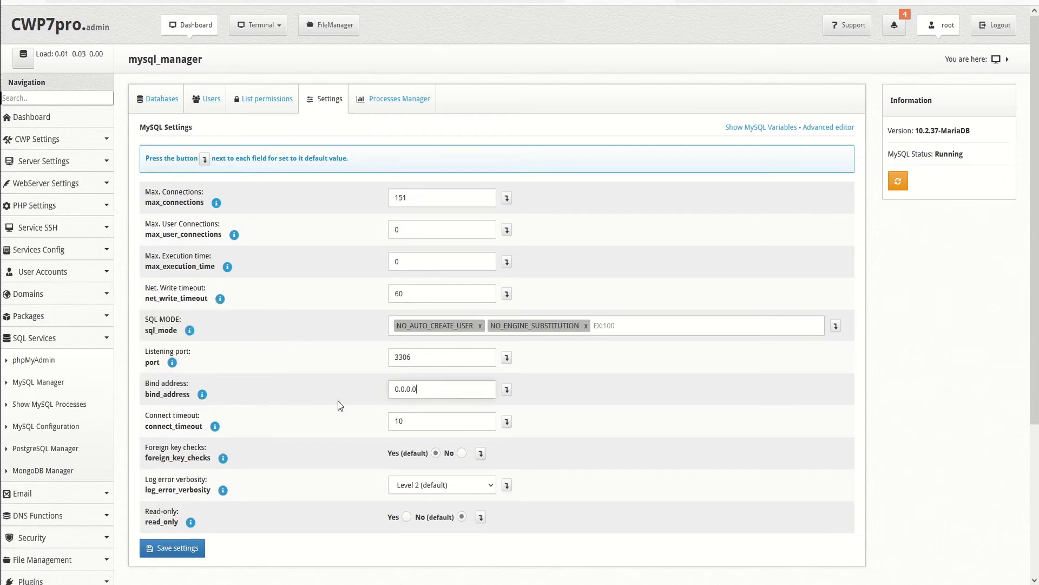
left_click(215, 427)
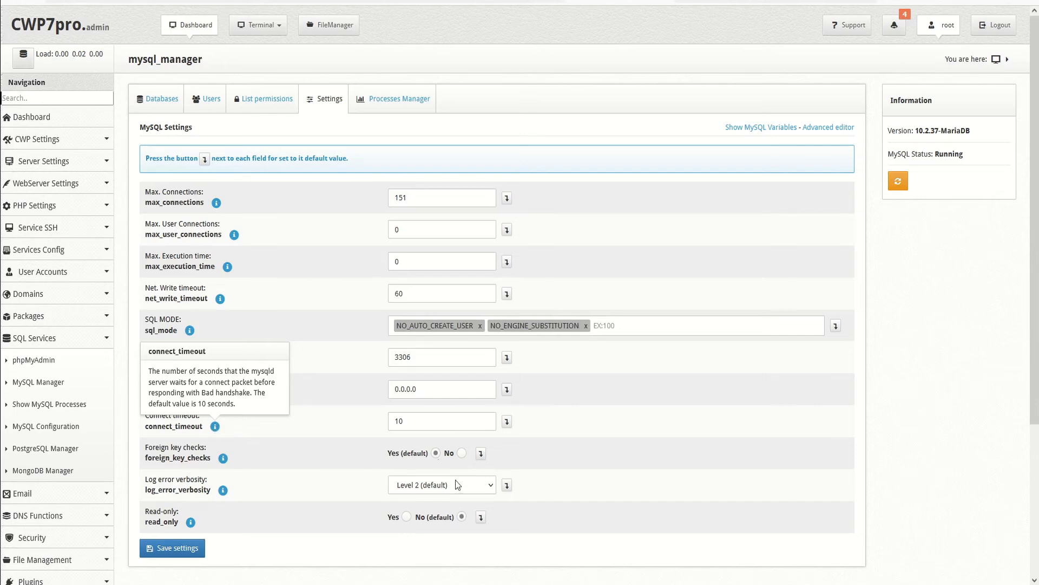
left_click(421, 423)
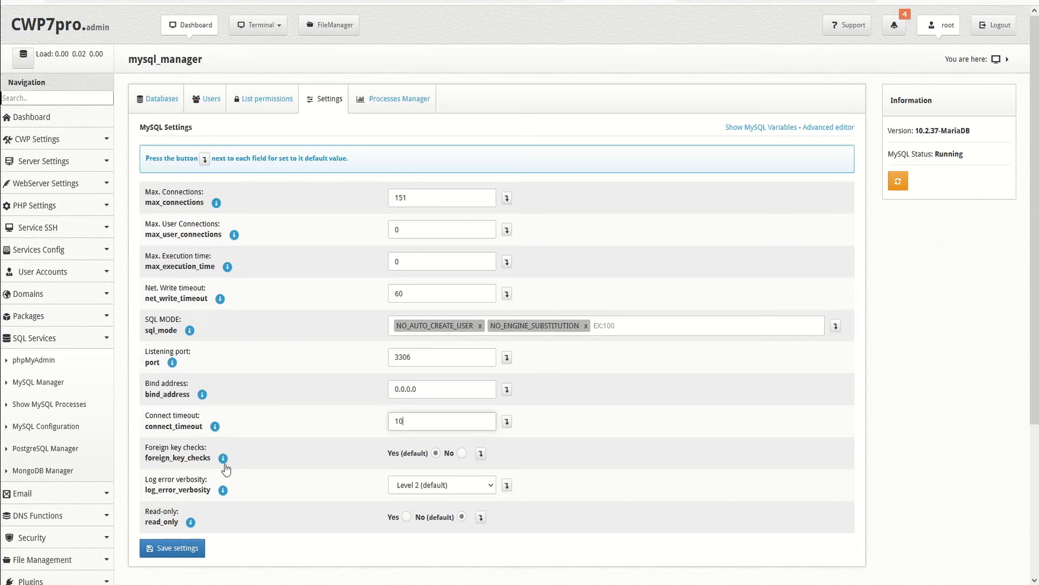
Read the explanations of foreign_key_checks, log_error_verbosity and read_only, and view the available log error verbosity levels.
left_click(223, 458)
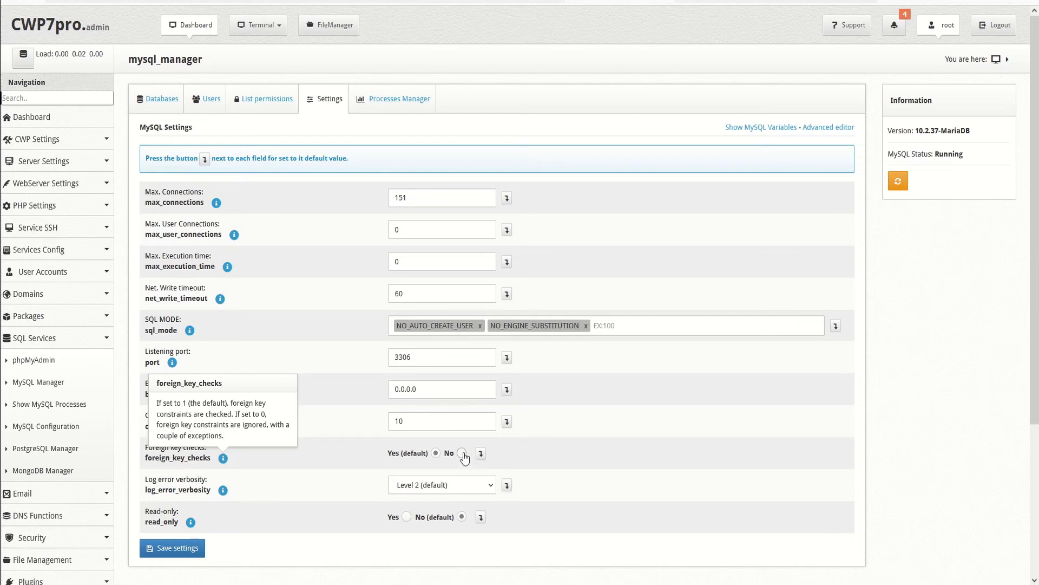
left_click(223, 492)
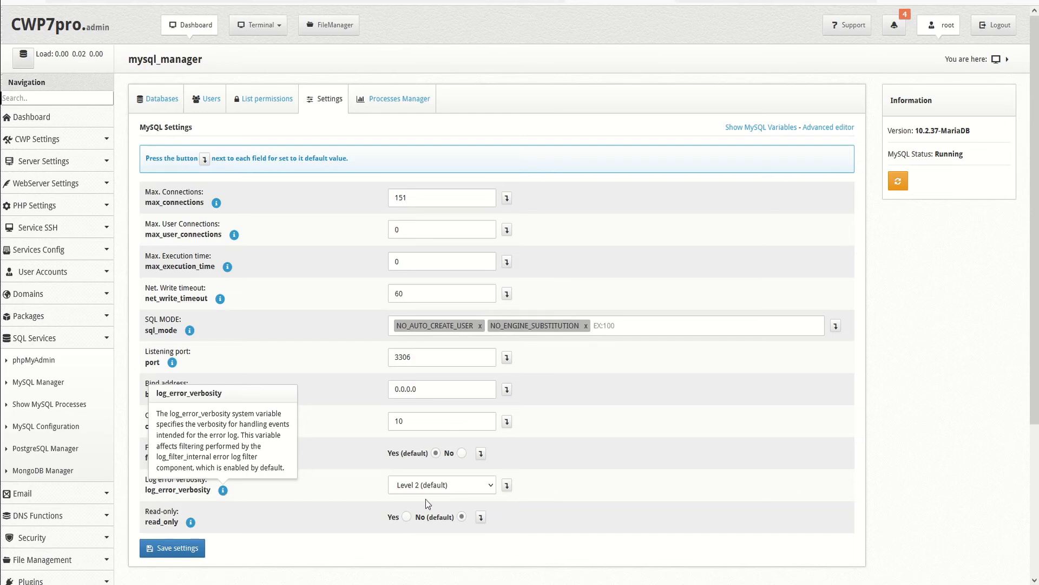
left_click(479, 489)
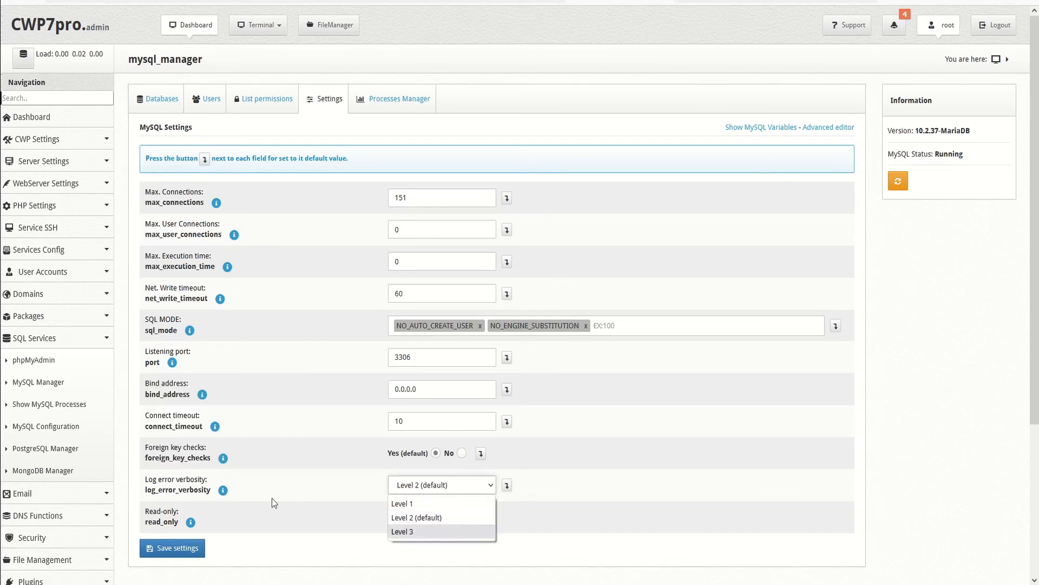
left_click(253, 532)
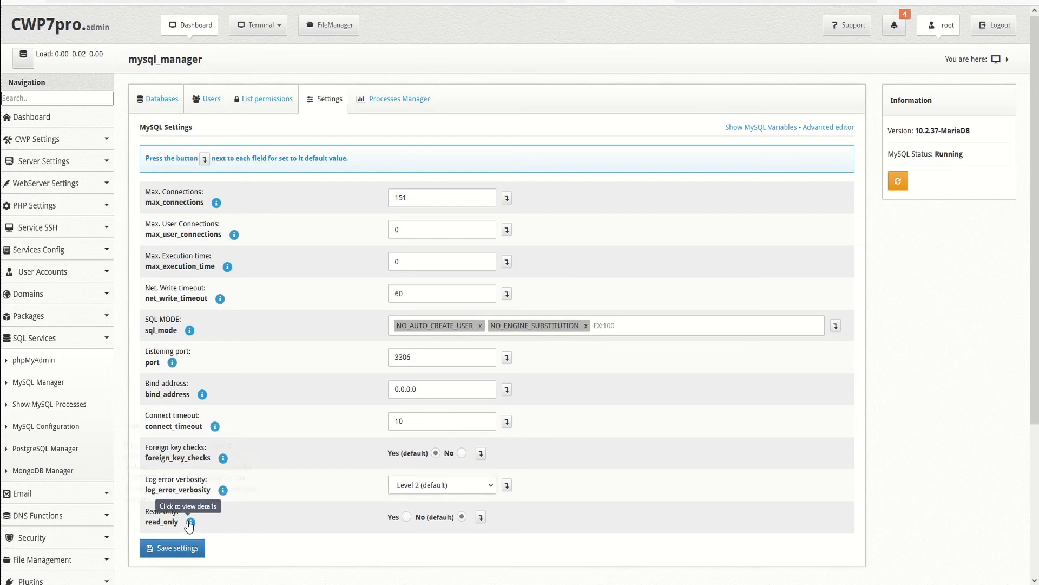
left_click(190, 523)
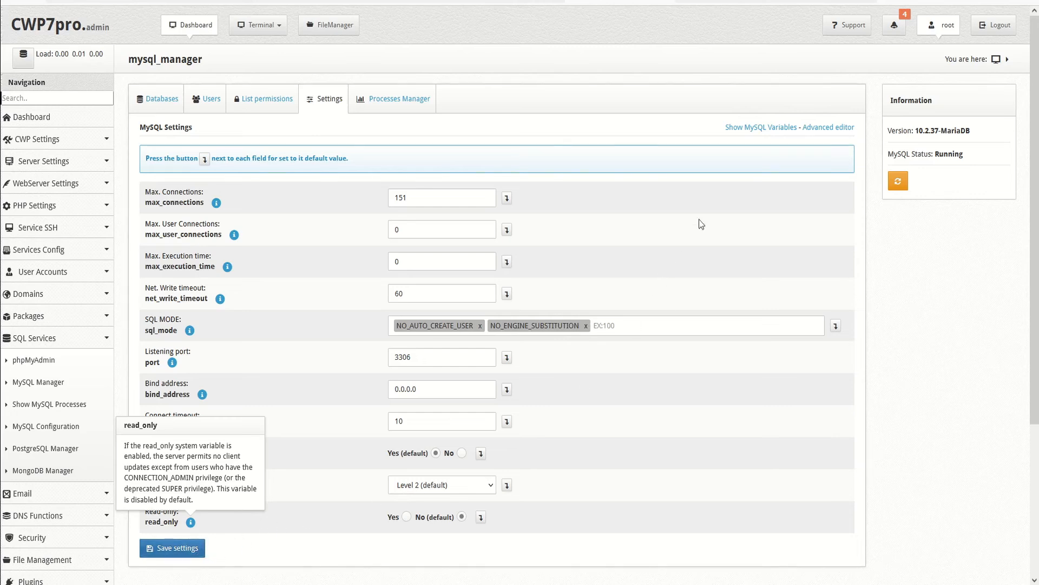
Look through the list of MySQL variables and open the advanced editor for /etc/my.cnf.d/server.cnf.
left_click(774, 130)
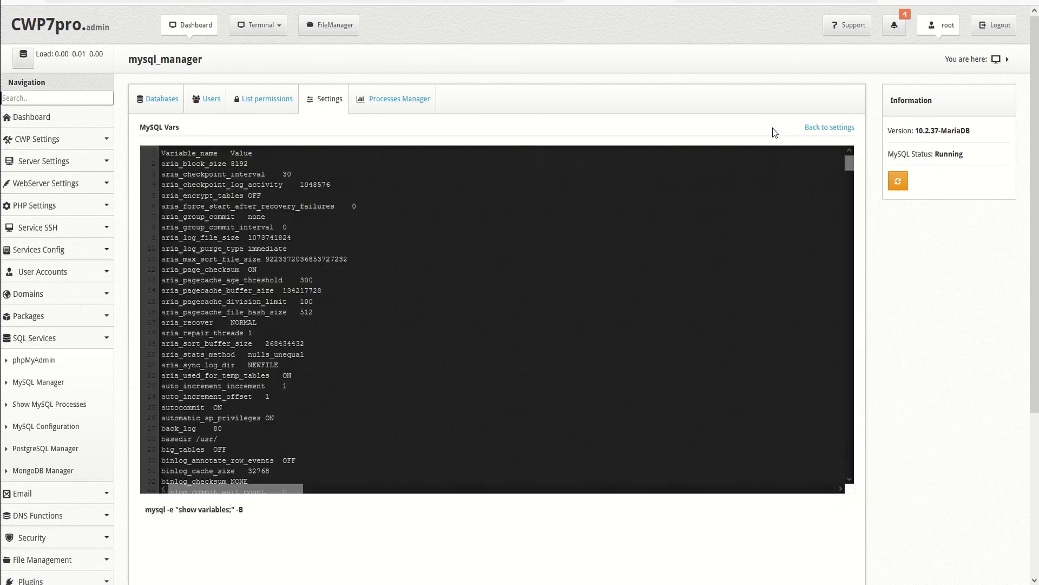
scroll(561, 315, "down", 15)
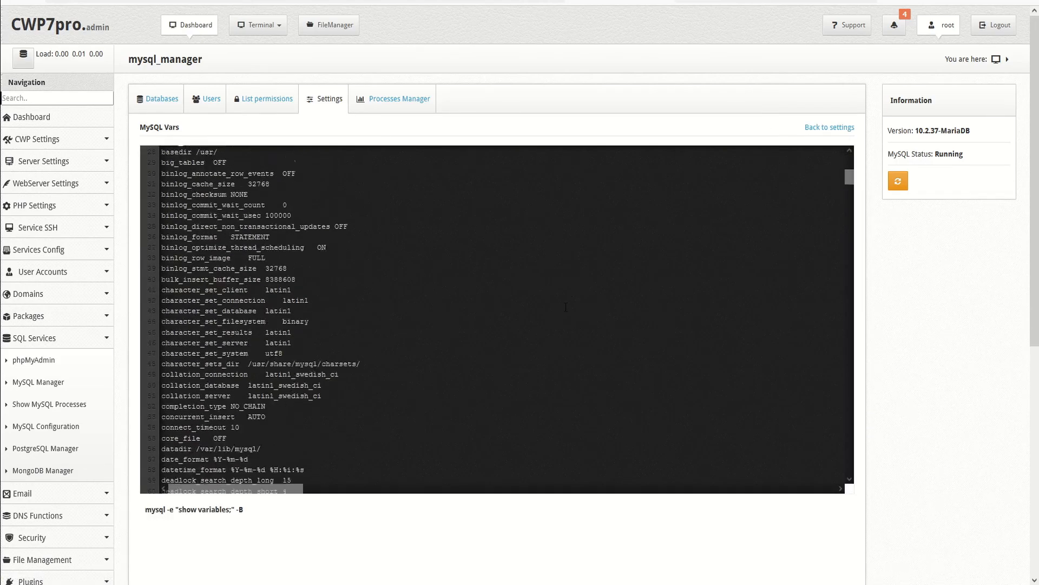
scroll(561, 315, "up", 9)
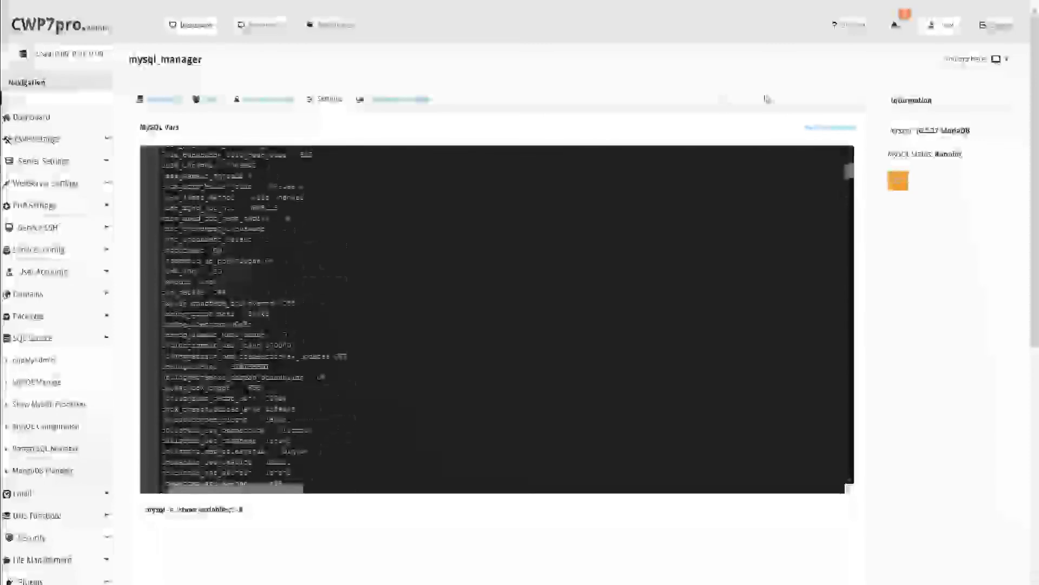
left_click(830, 128)
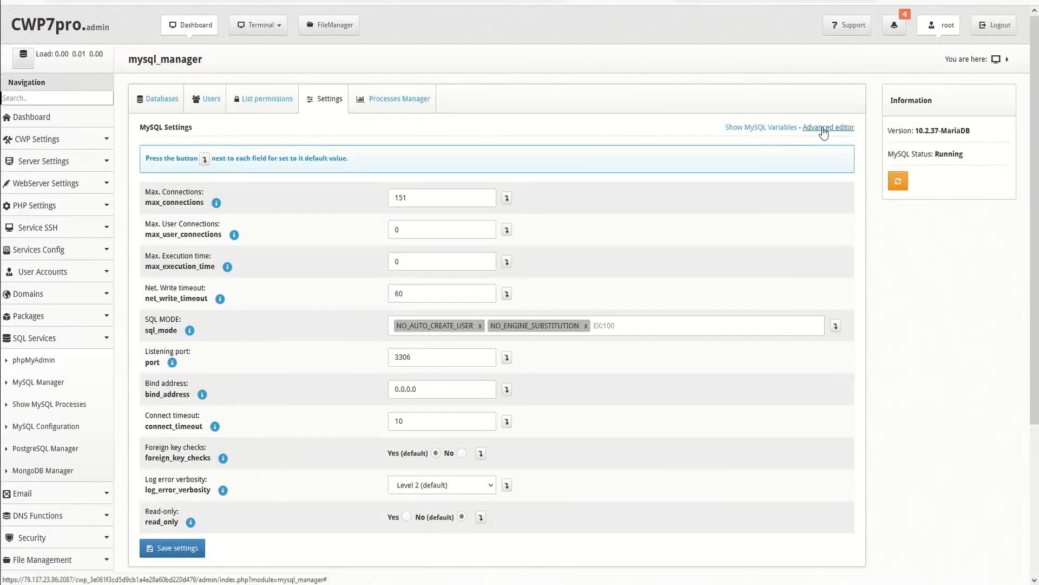
left_click(823, 129)
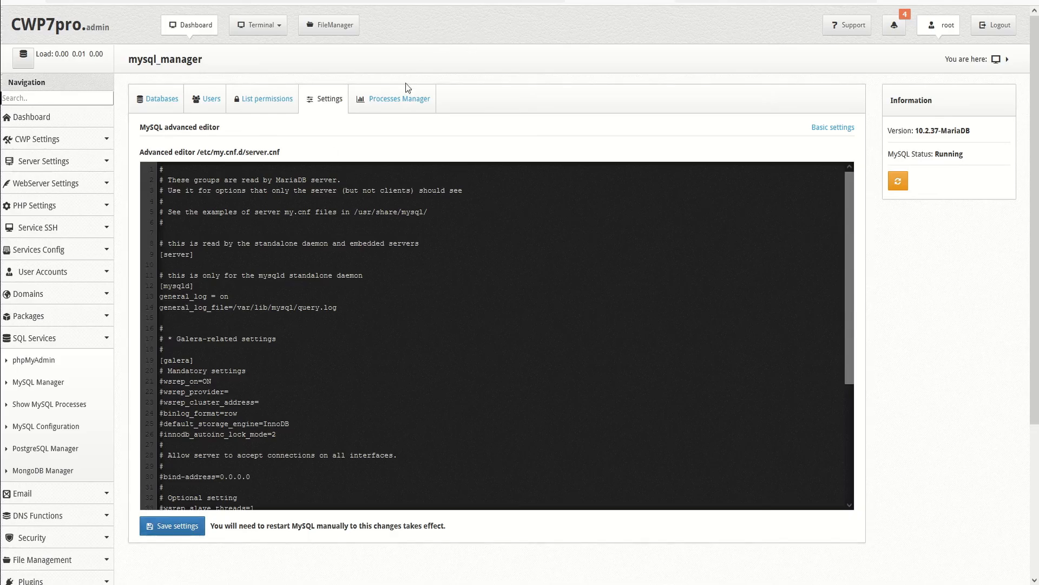
Open the list of MySQL processes and kill the postfix_policyd process with Id 465.
left_click(396, 107)
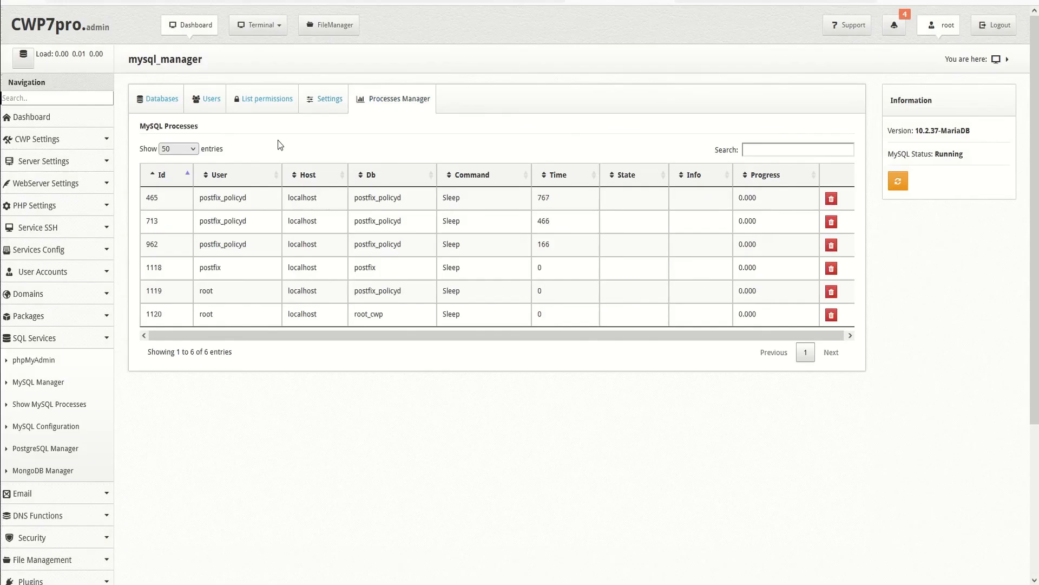
left_click(192, 149)
left_click(195, 151)
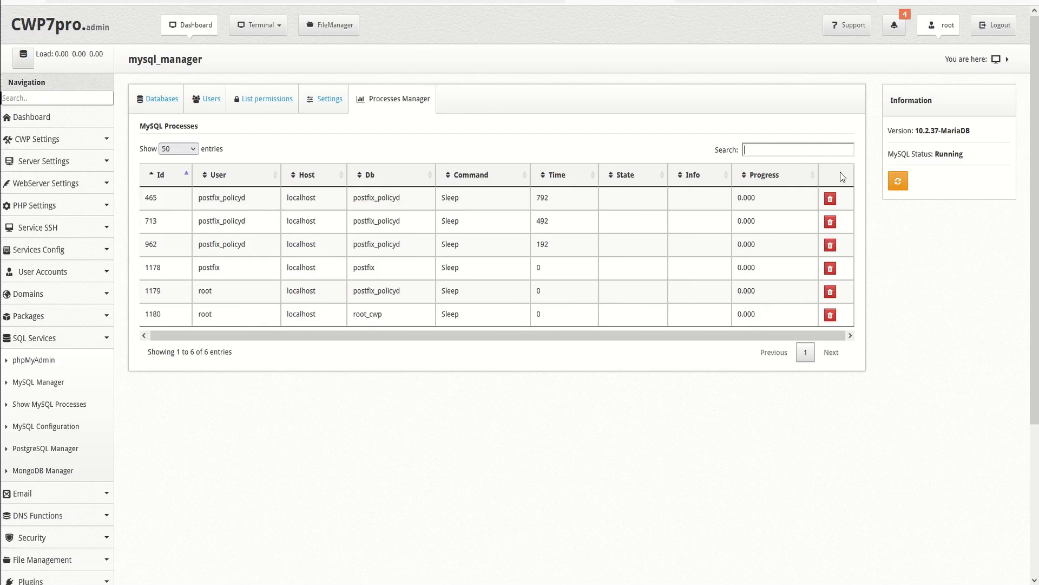
left_click(832, 203)
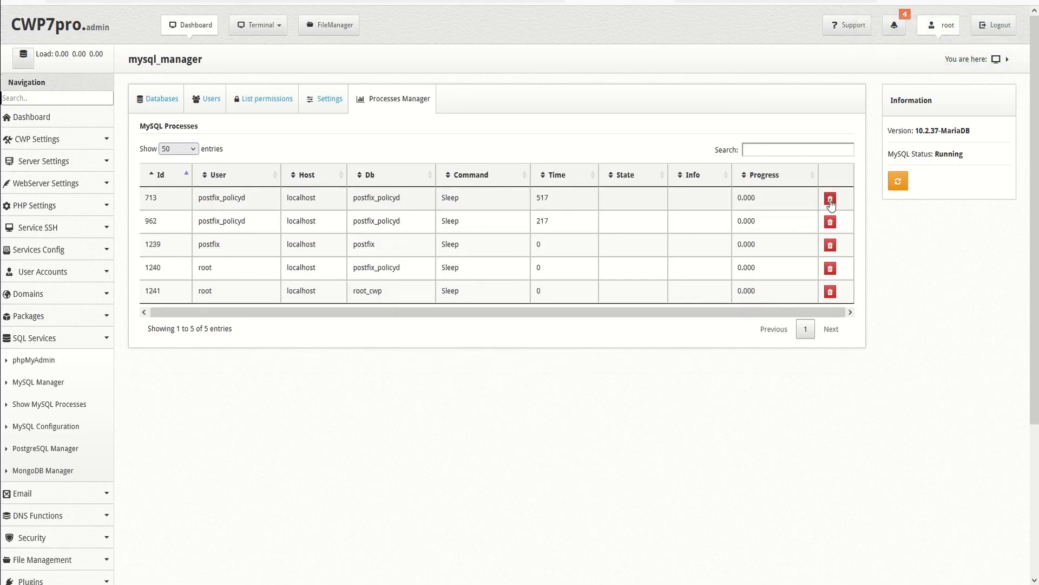
Restart the MySQL service and confirm the restart.
left_click(899, 182)
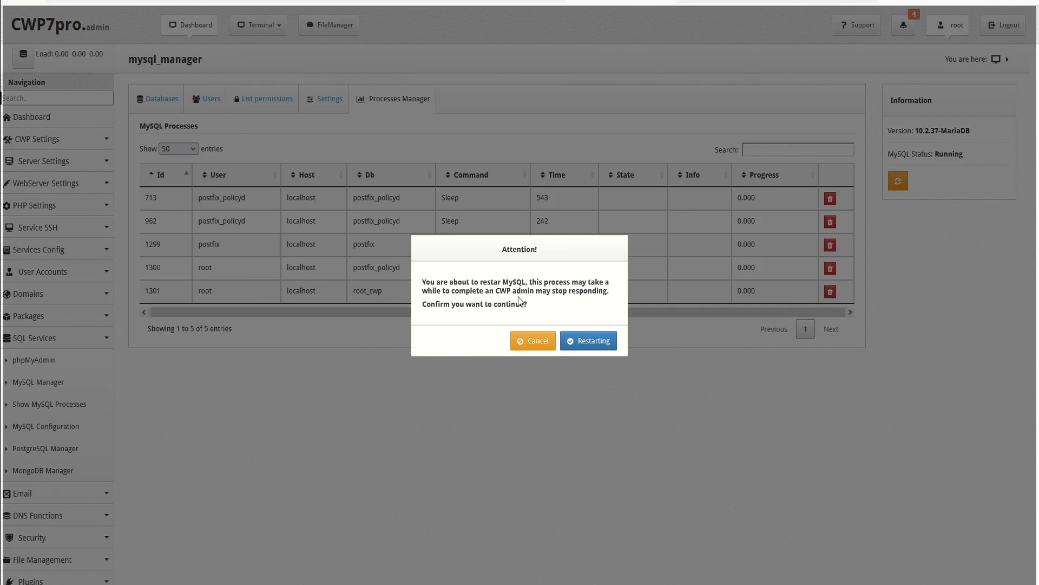
left_click(591, 340)
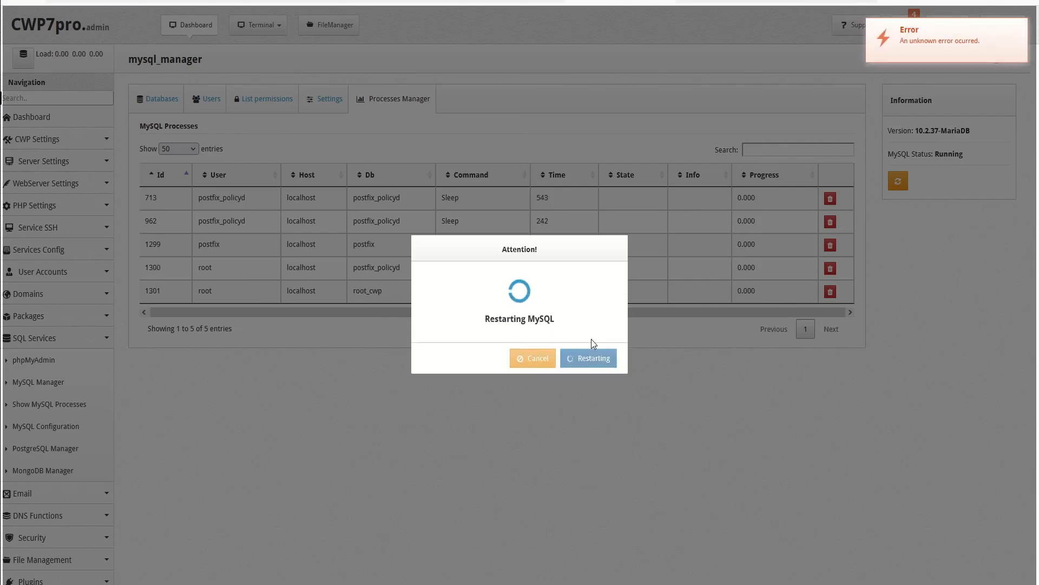